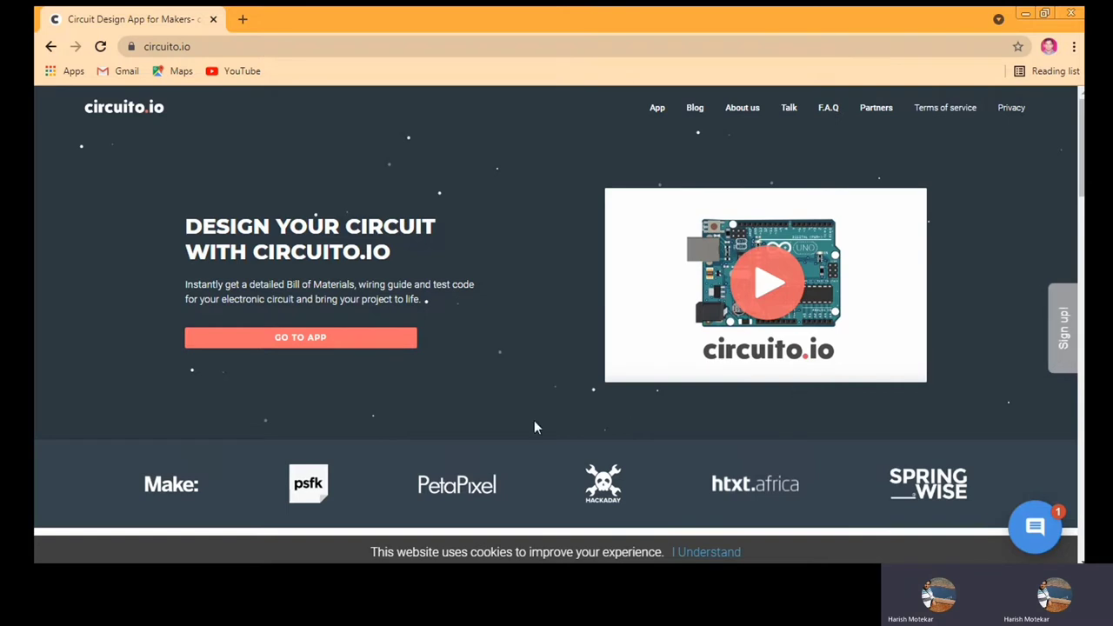
Launch the circuito.io app, accept the terms of service and dismiss the drag-and-drop tip.
left_click(272, 342)
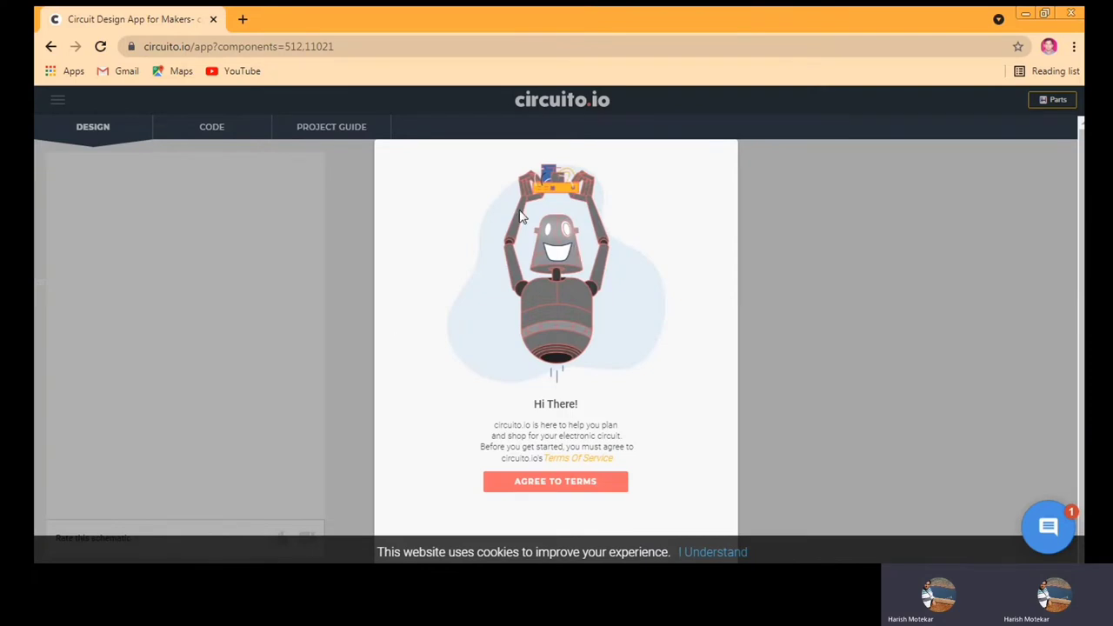
left_click(535, 485)
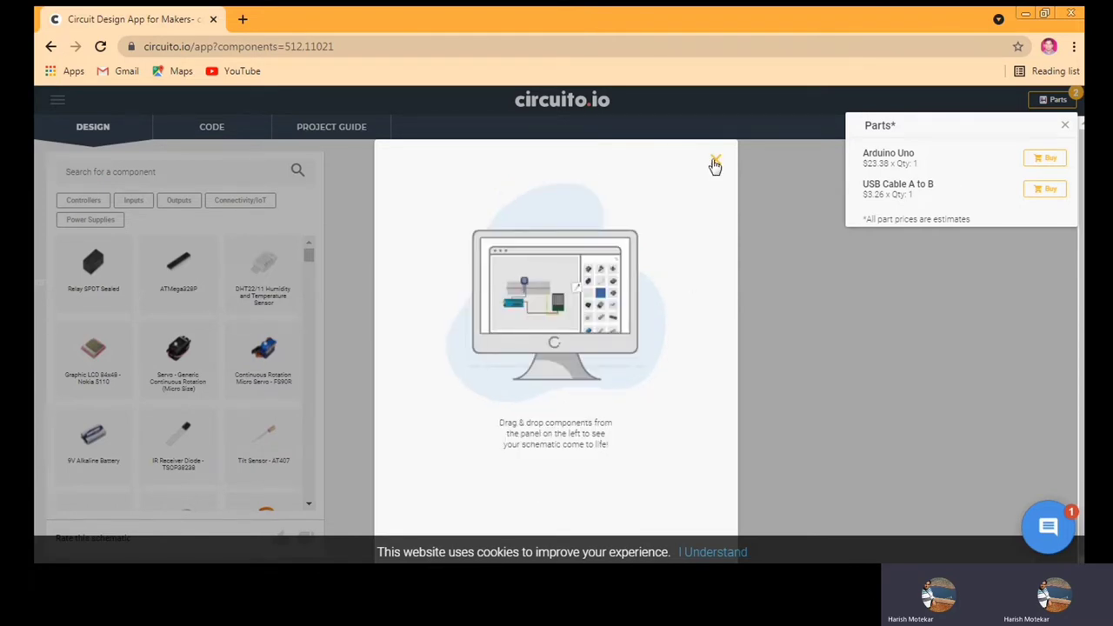
left_click(714, 162)
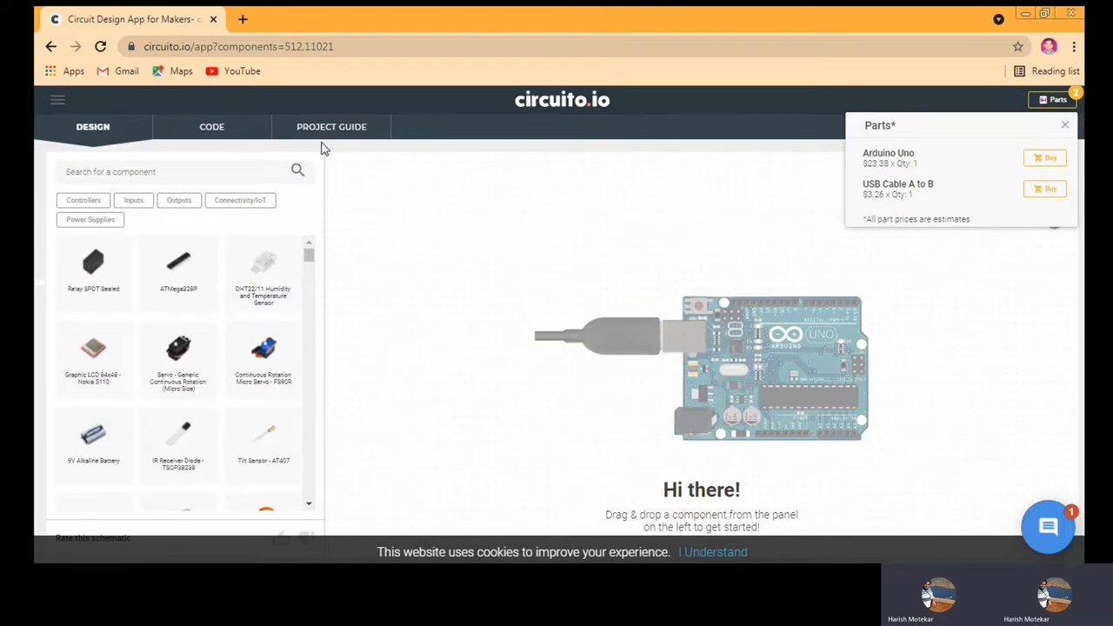
left_click(255, 125)
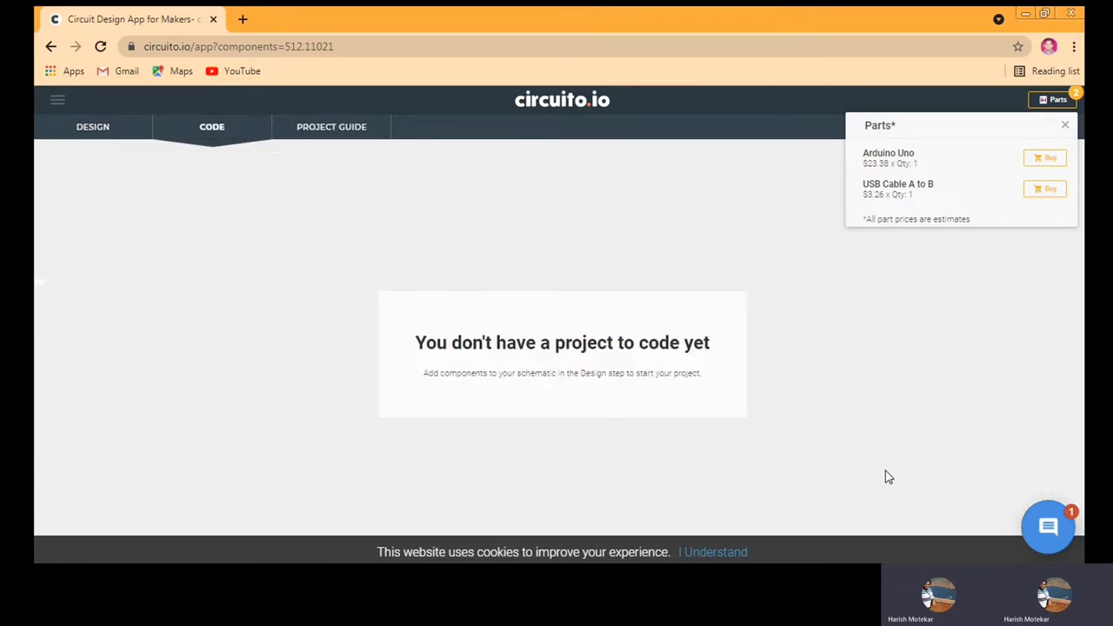
left_click(333, 126)
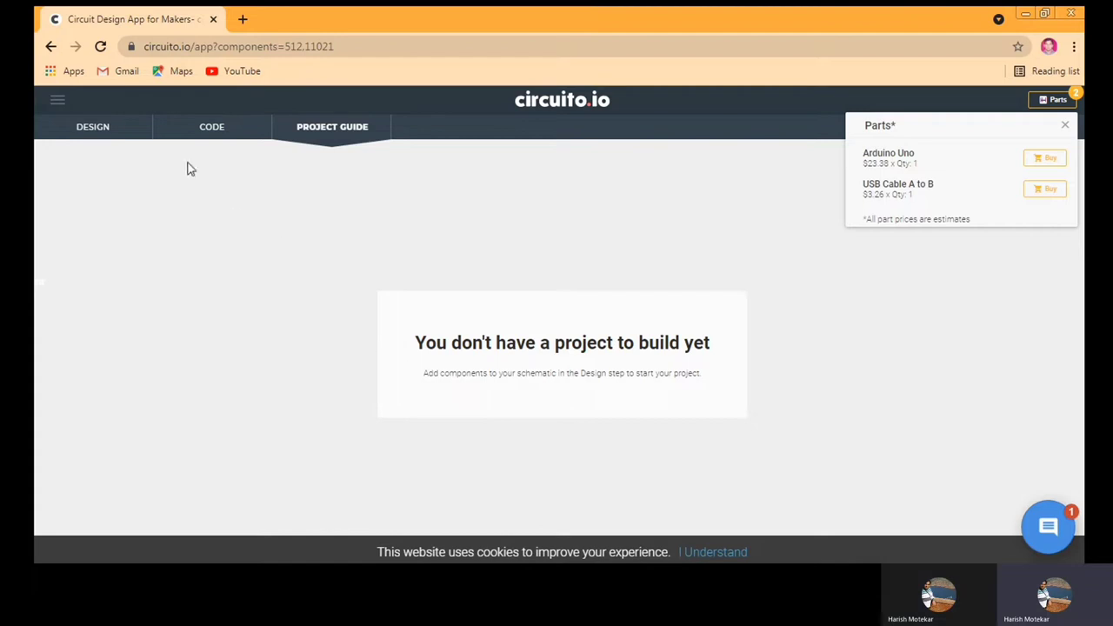
left_click(96, 128)
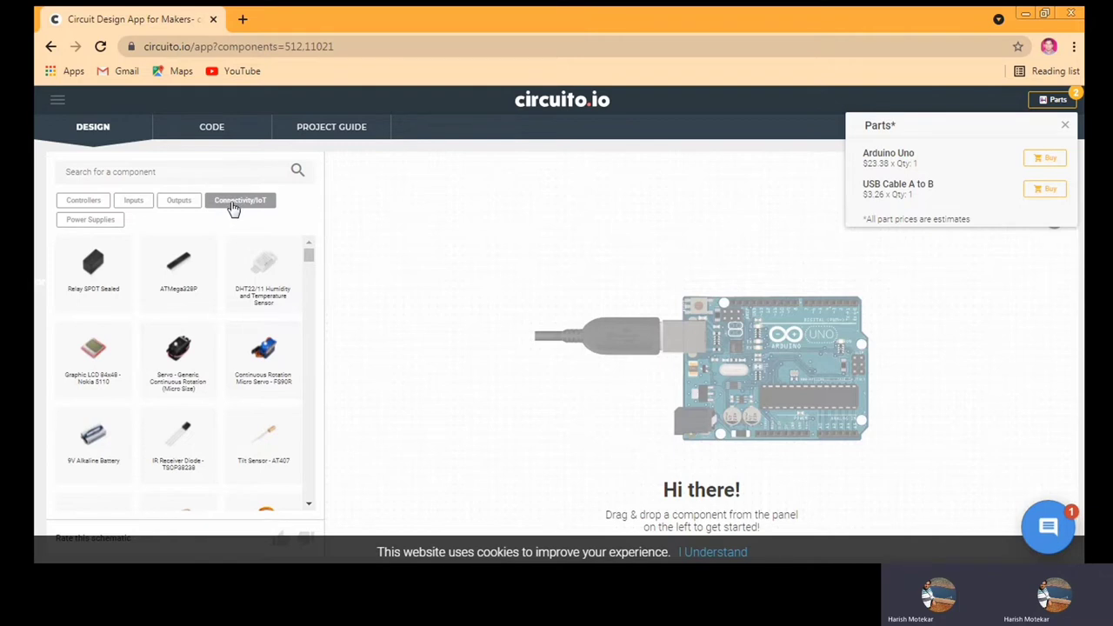
left_click(94, 222)
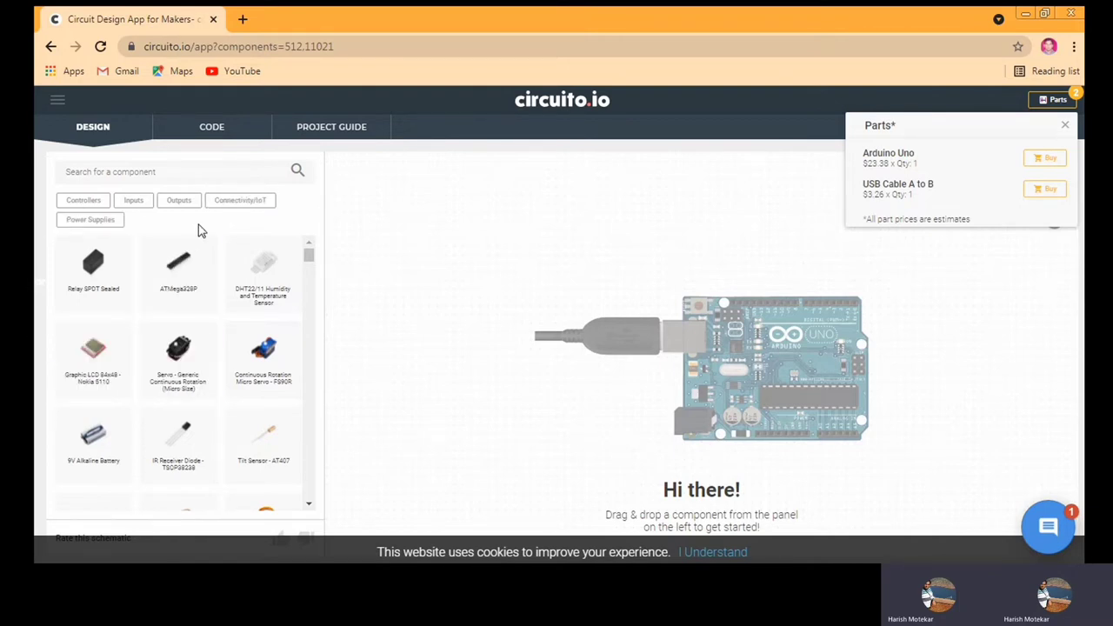
left_click(139, 161)
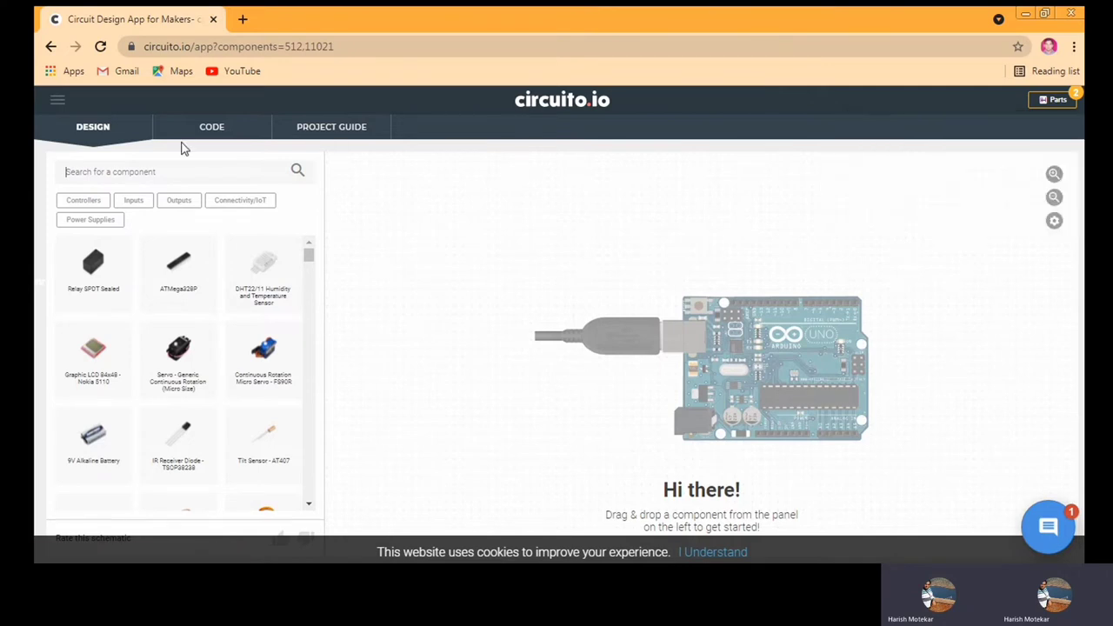
left_click(58, 106)
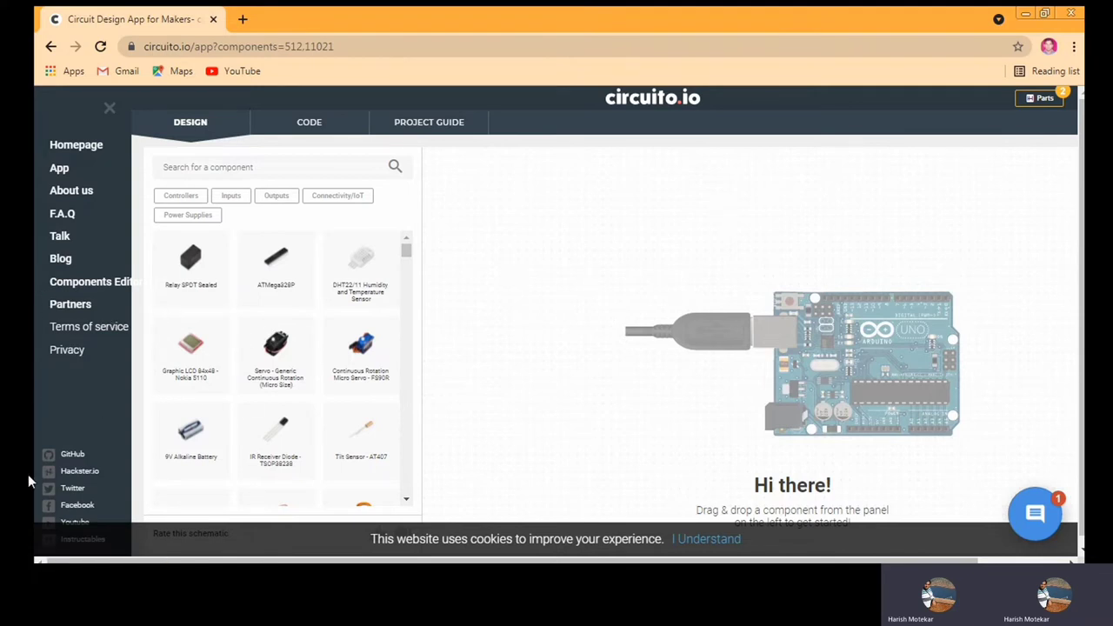
left_click(639, 175)
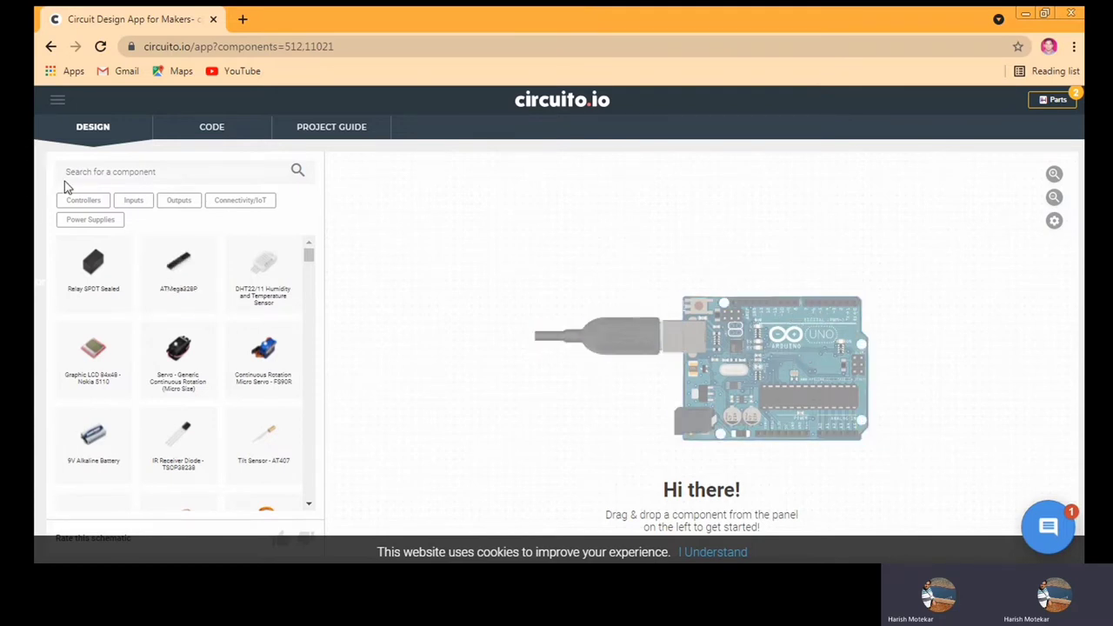
Filter to Controllers and swap the Arduino Uno for the Raspberry Pi 3 Model B.
left_click(82, 200)
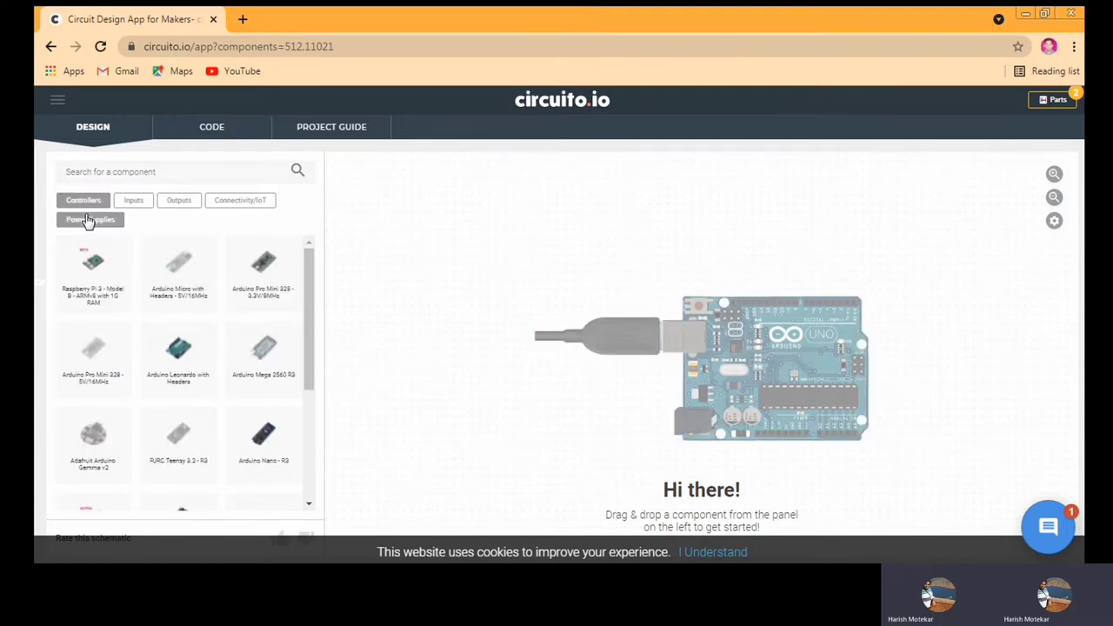
left_click(90, 297)
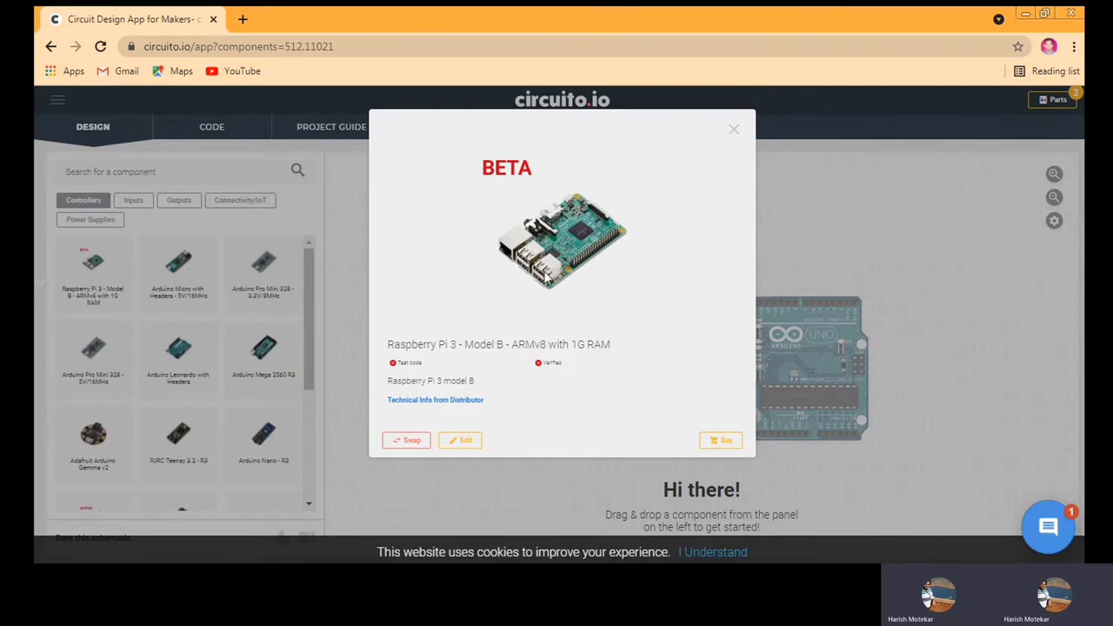
left_click(405, 440)
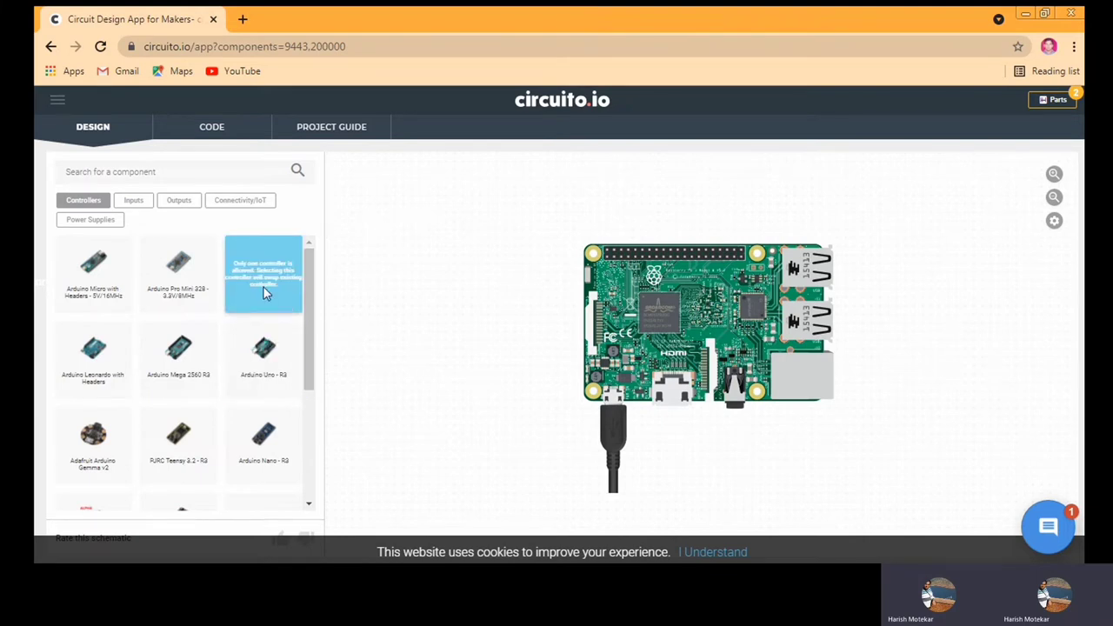
Swap the Raspberry Pi back to the Arduino Uno - R3 from the Controllers list.
left_click(265, 356)
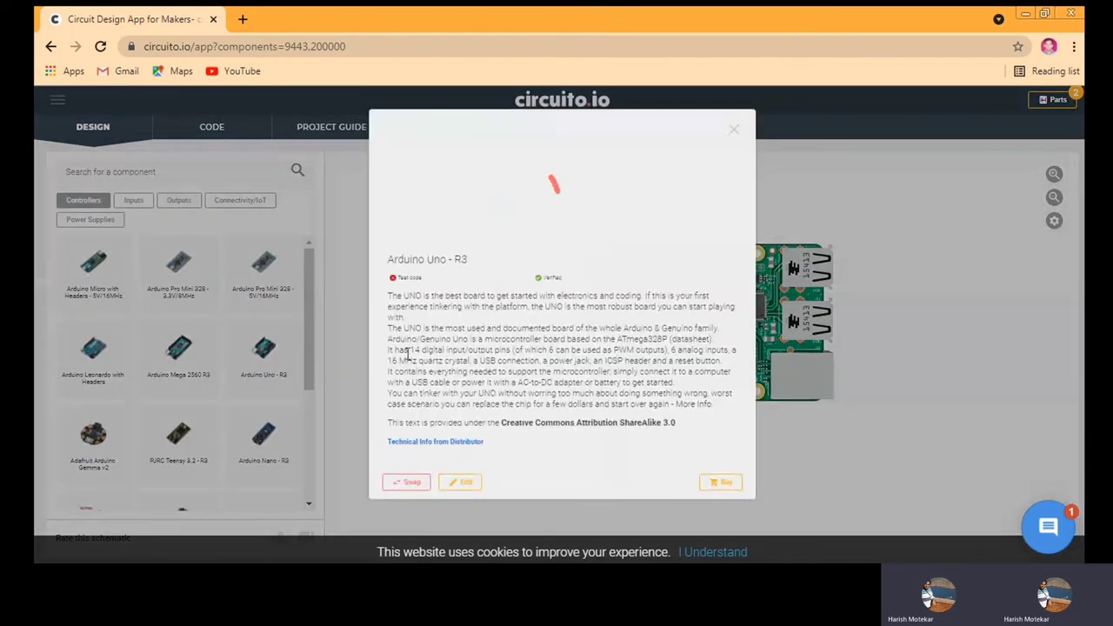
left_click(413, 487)
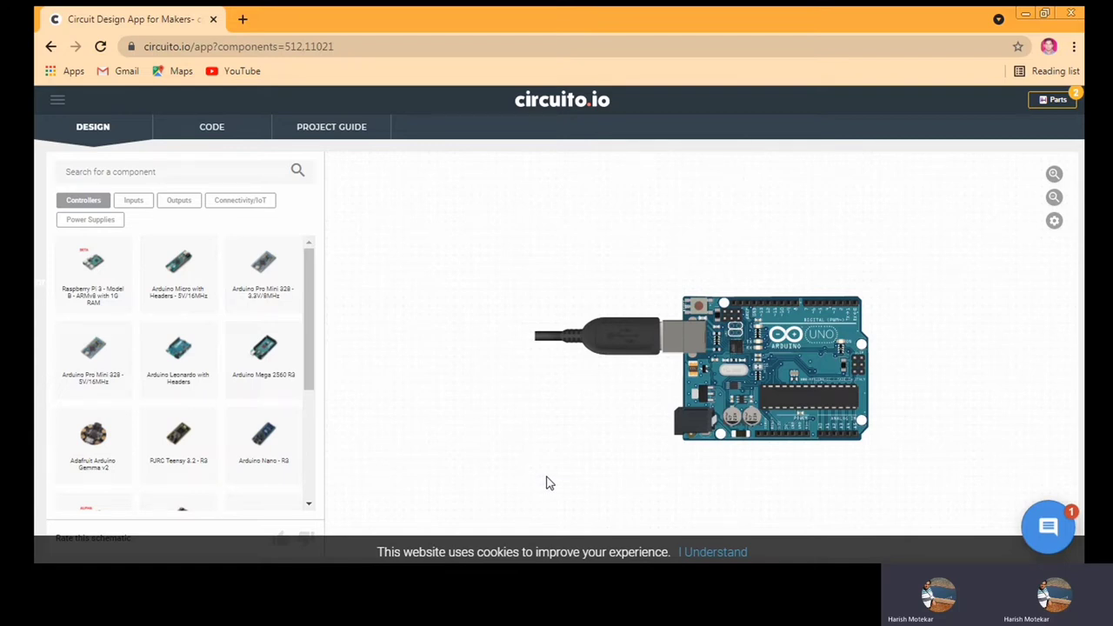
Search 'temp' among Inputs and open the TMP36 Analog Temperature Sensor details.
left_click(134, 200)
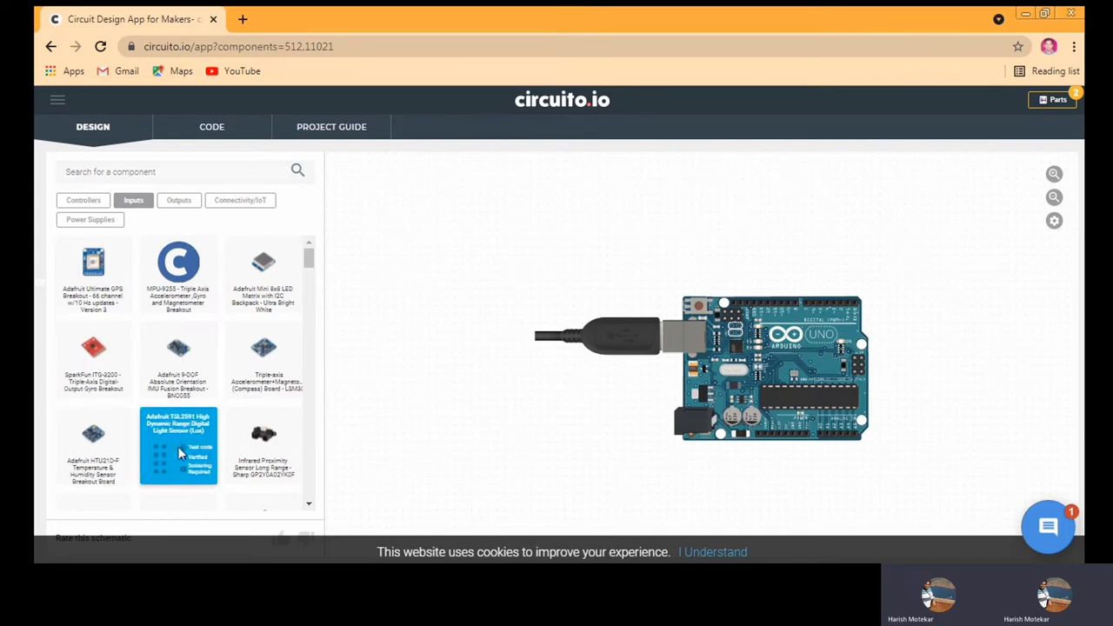
left_click(129, 164)
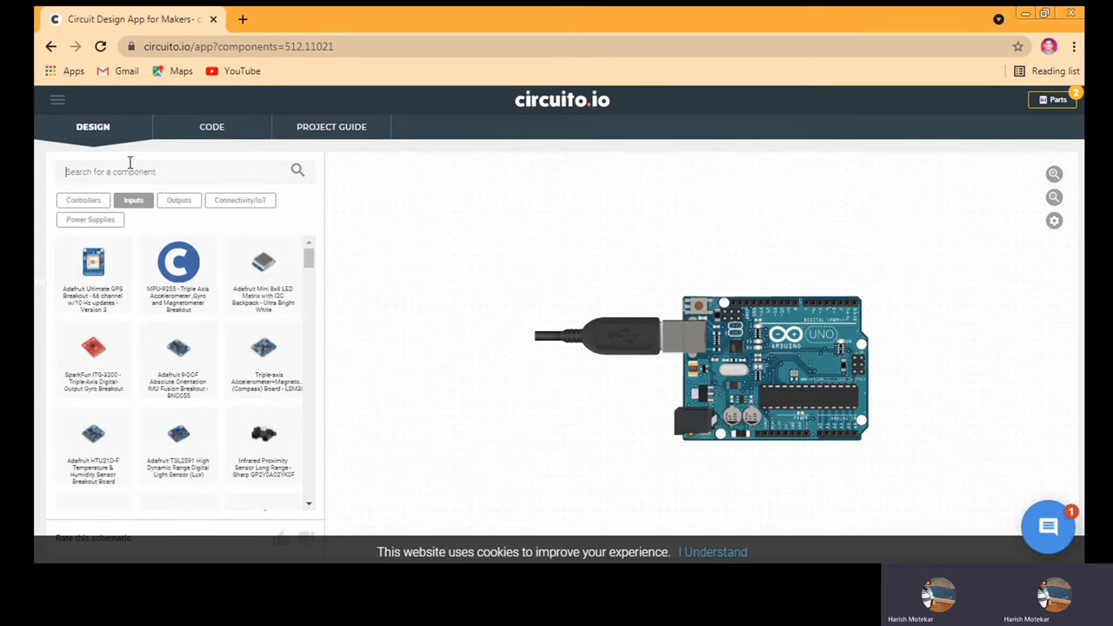
type("temp")
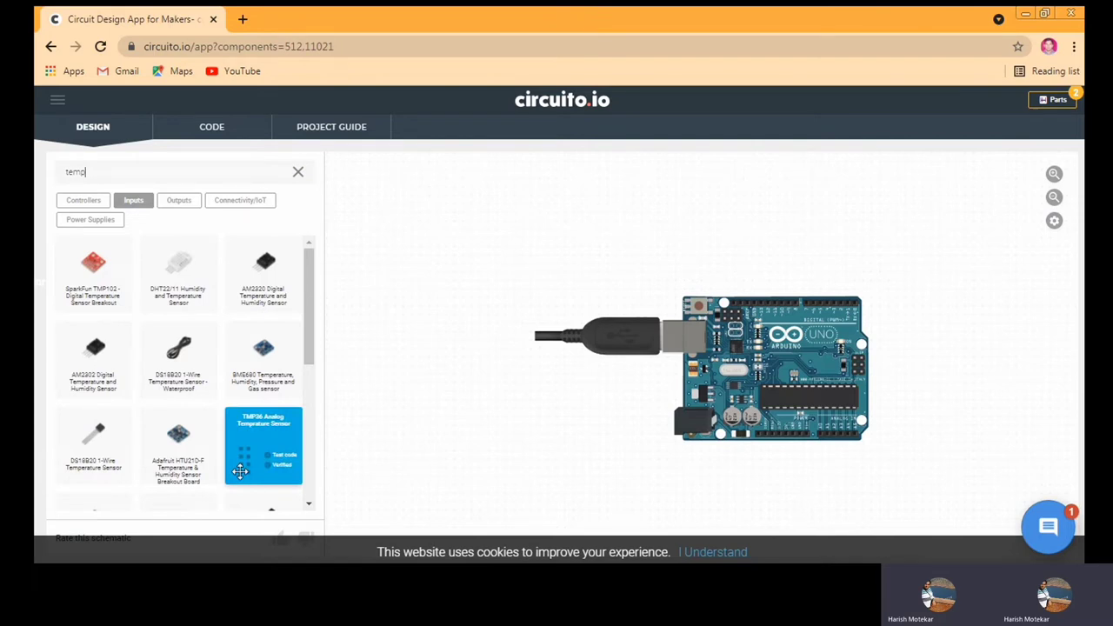
left_click(256, 426)
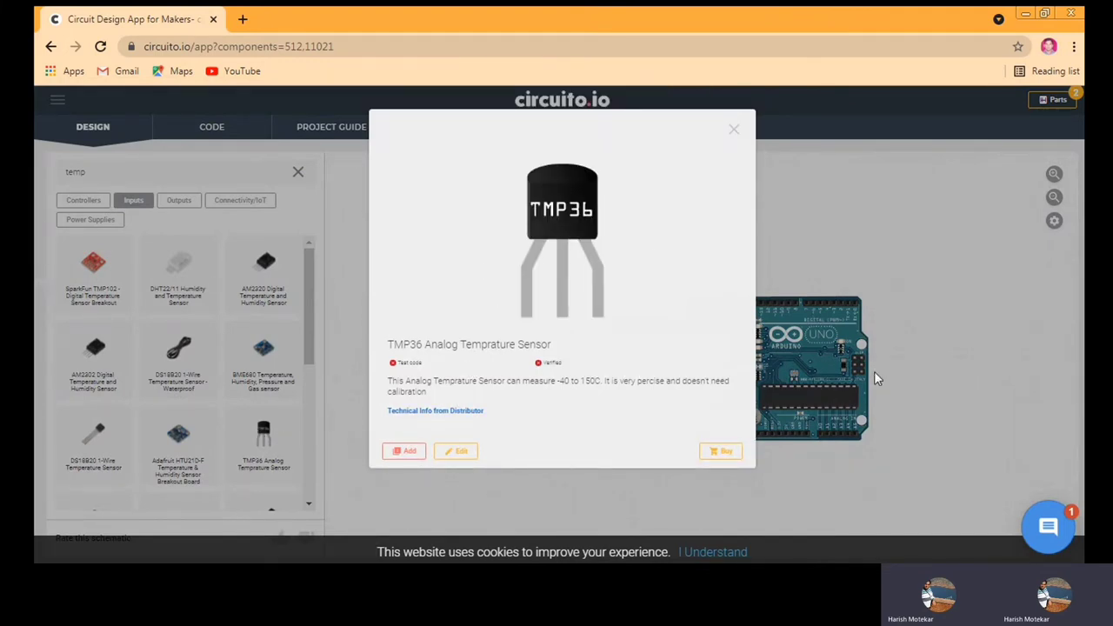
Add the TMP36 to the circuit, then view the BME680 details and close them without adding.
left_click(402, 451)
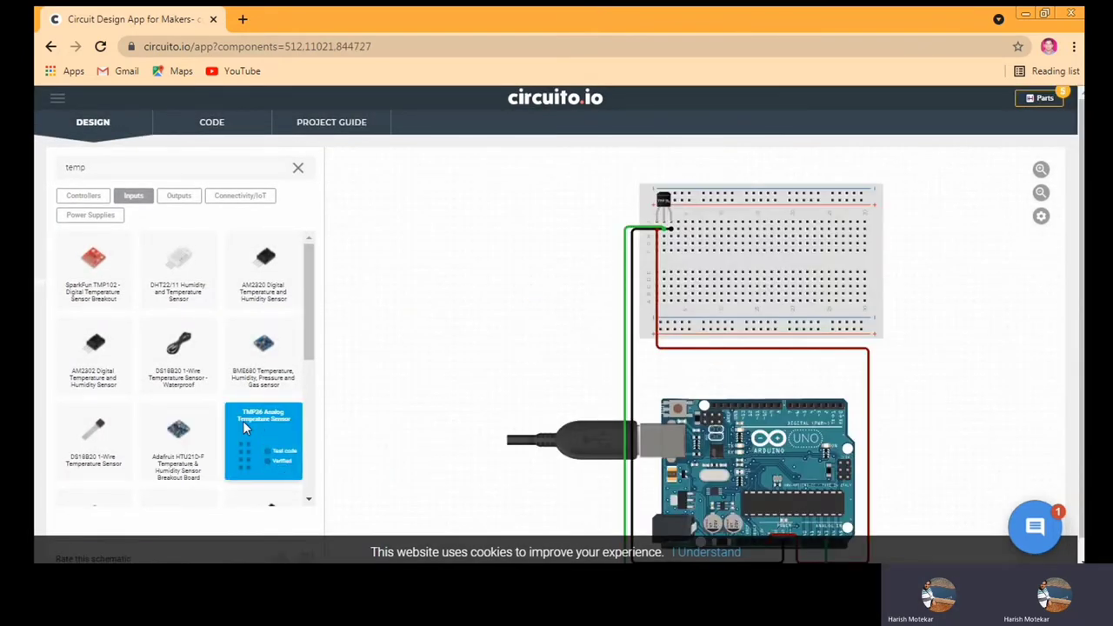
left_click(541, 450)
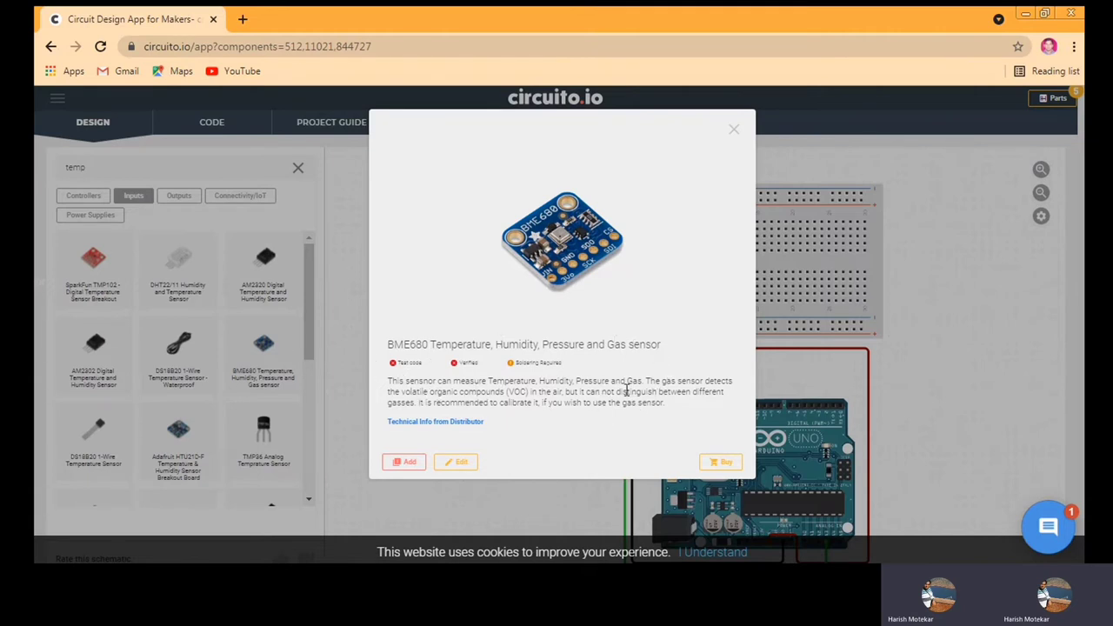
left_click(733, 129)
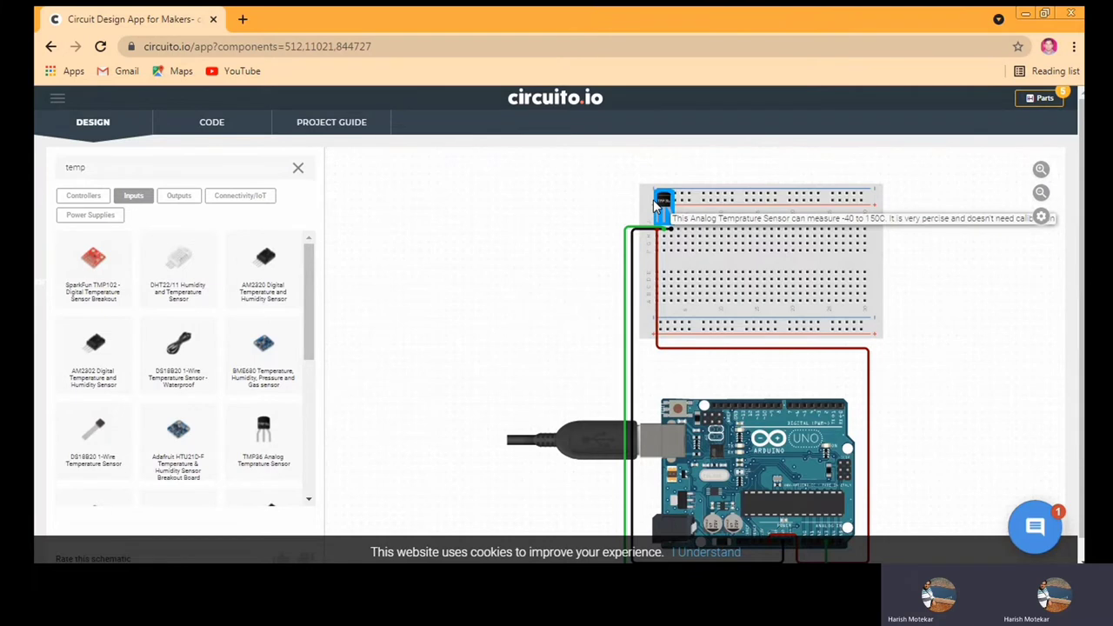
scroll(653, 199, "down", 3)
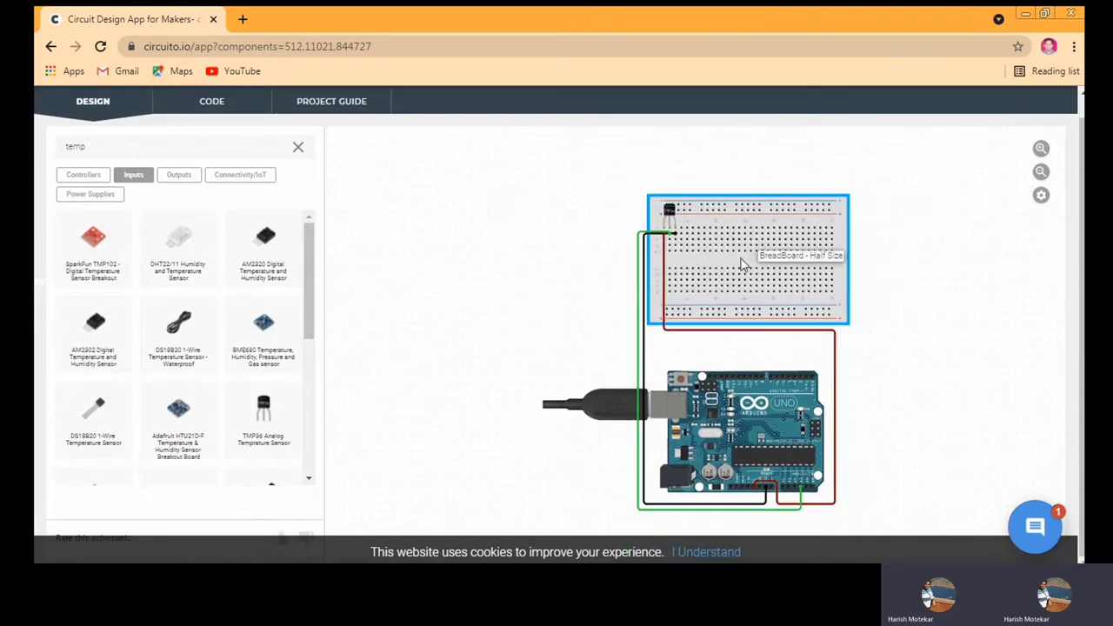
scroll(741, 263, "up", 3)
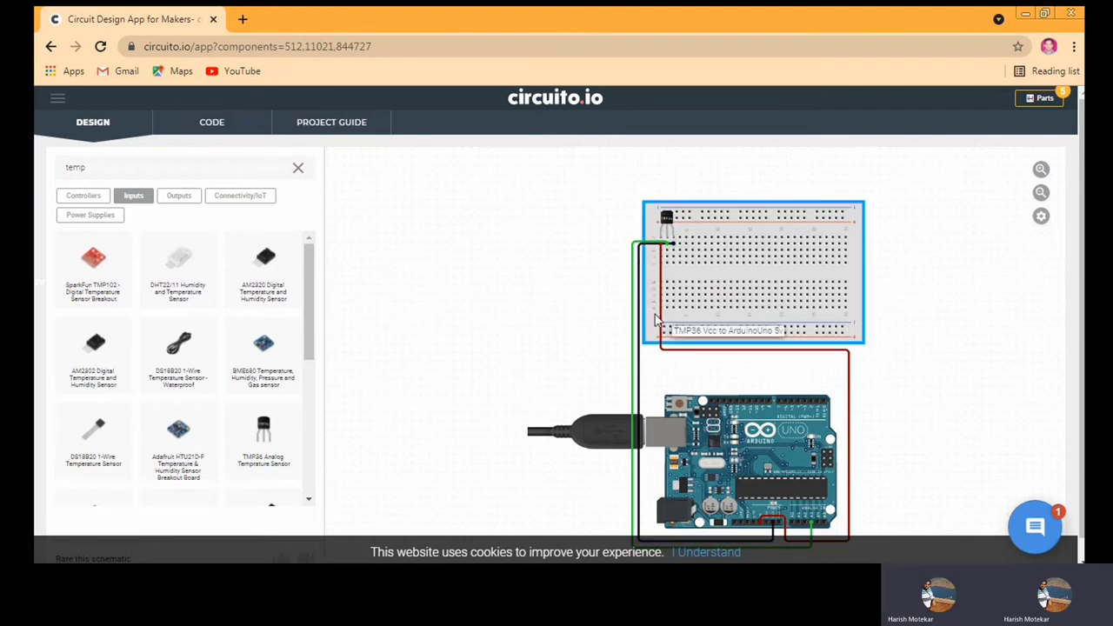
scroll(658, 331, "down", 2)
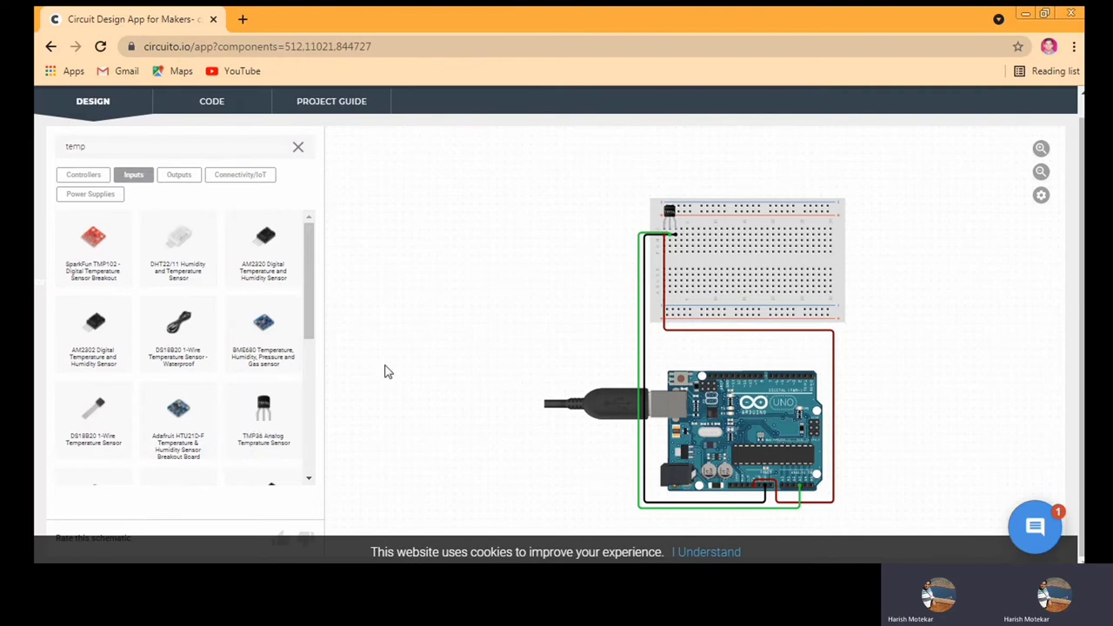
Remove the placed TMP36 sensor from the breadboard through its component menu.
right_click(663, 214)
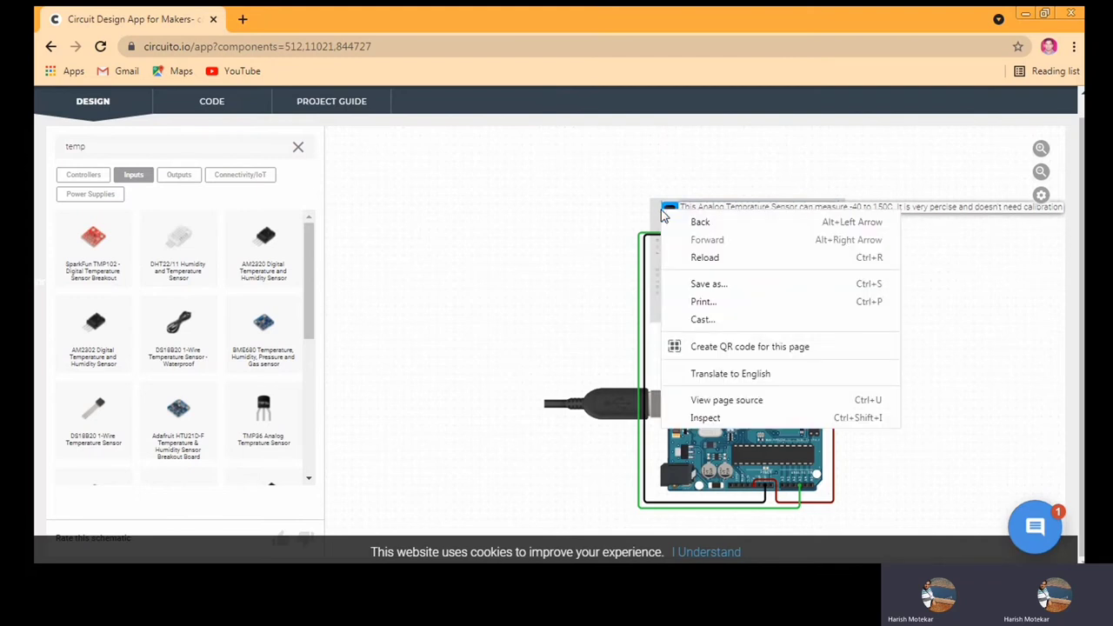
left_click(663, 214)
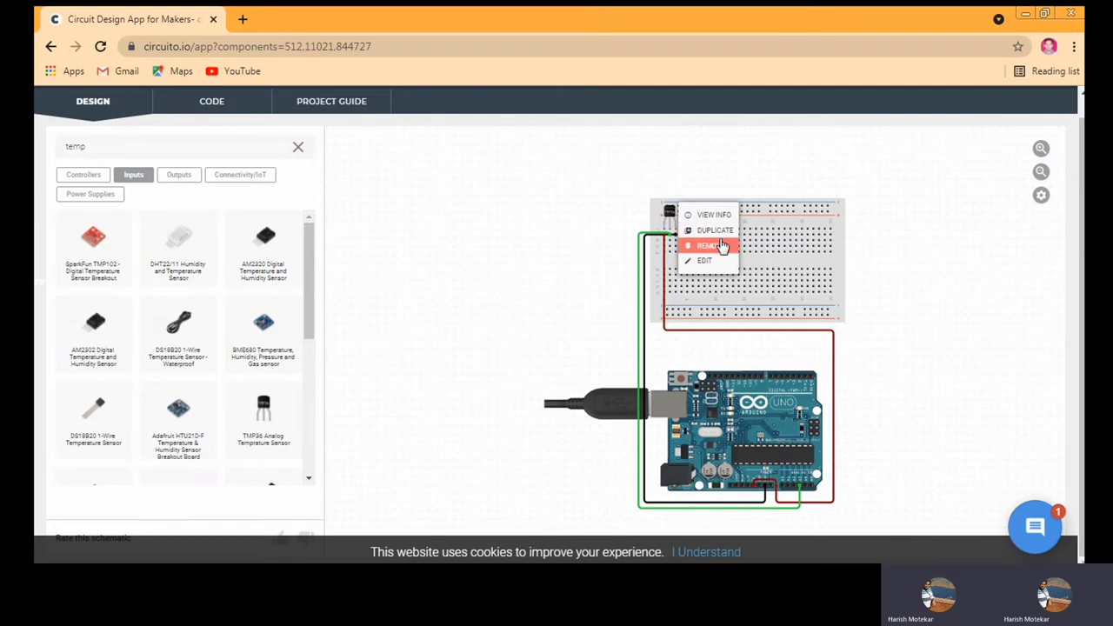
left_click(721, 246)
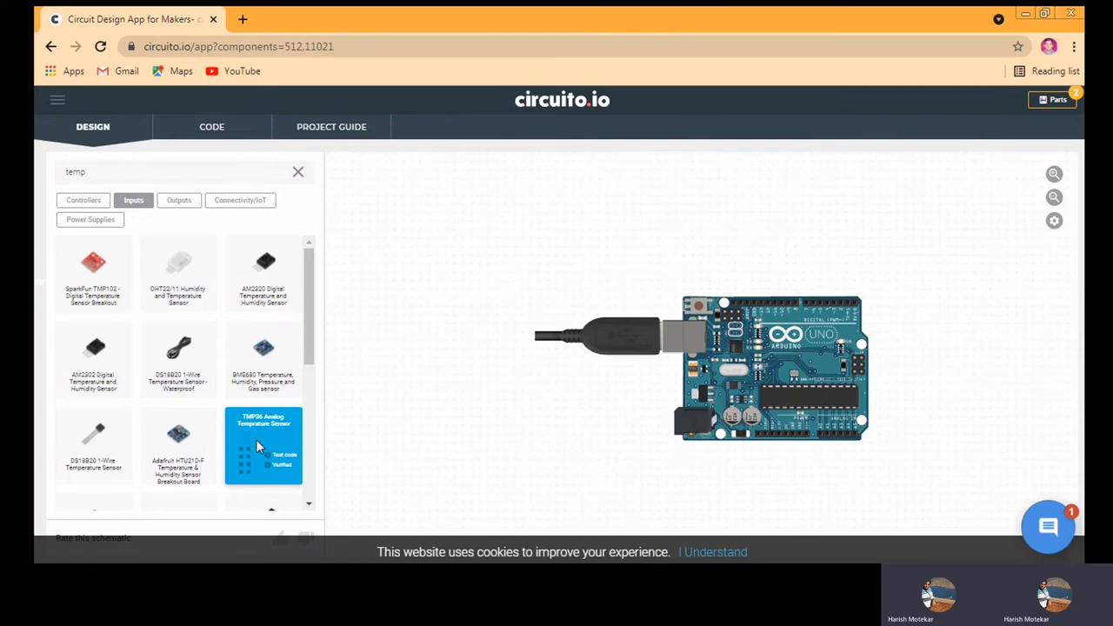
Reopen the TMP36 Analog Temperature Sensor card from the 'temp' results and add it again.
left_click(255, 439)
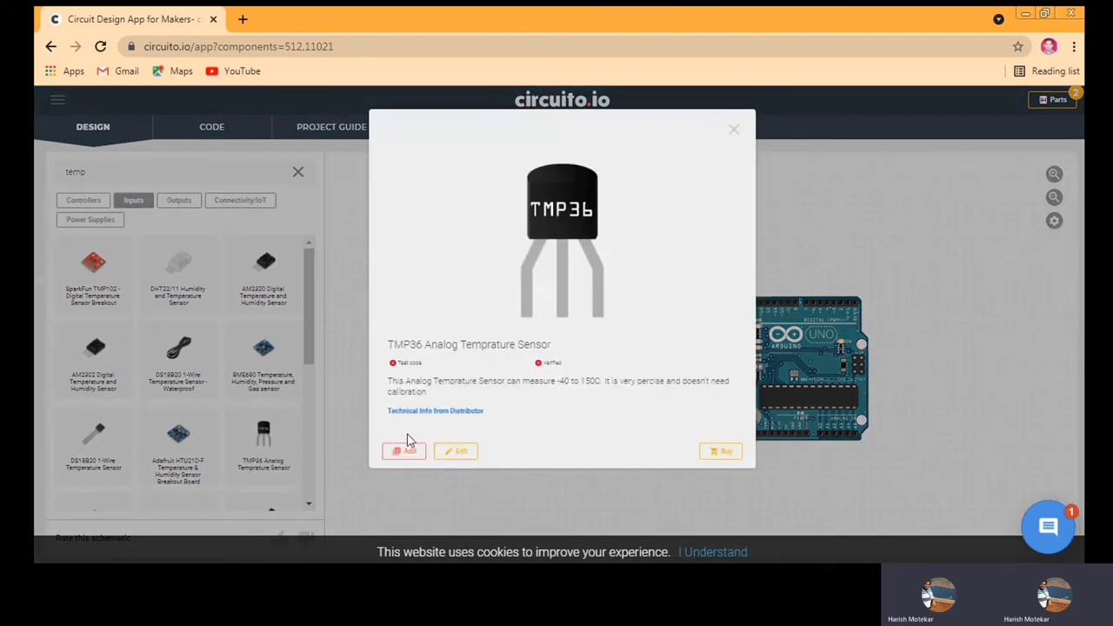
left_click(391, 451)
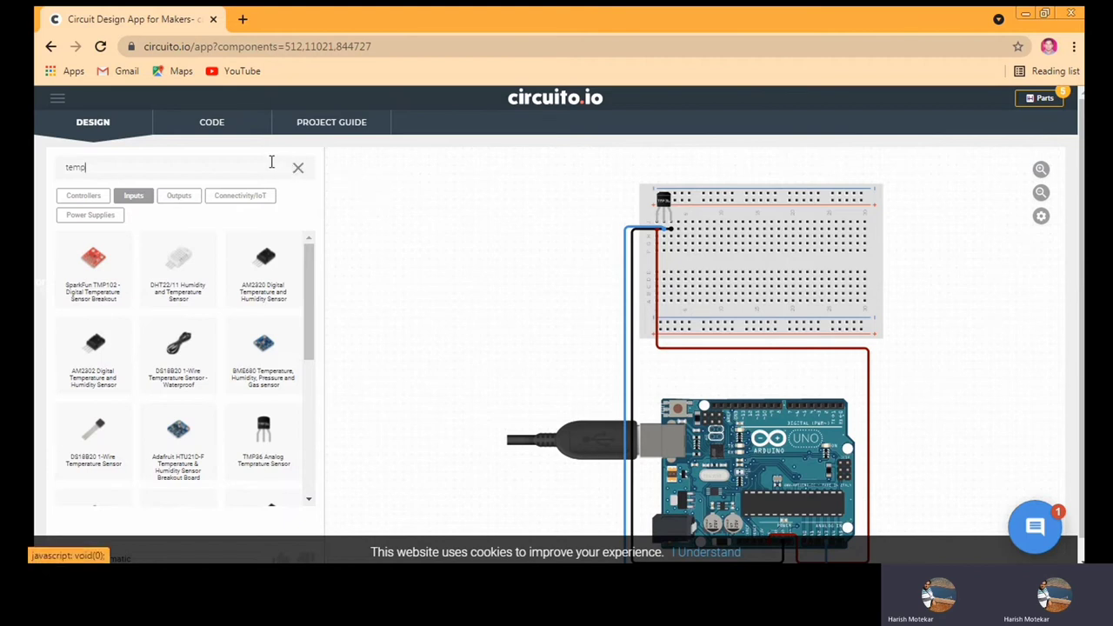
Clear the search, filter to Outputs, search 'moto' and add the A2212 Brushless Motor 1000KV with 30A ESC.
left_click(300, 166)
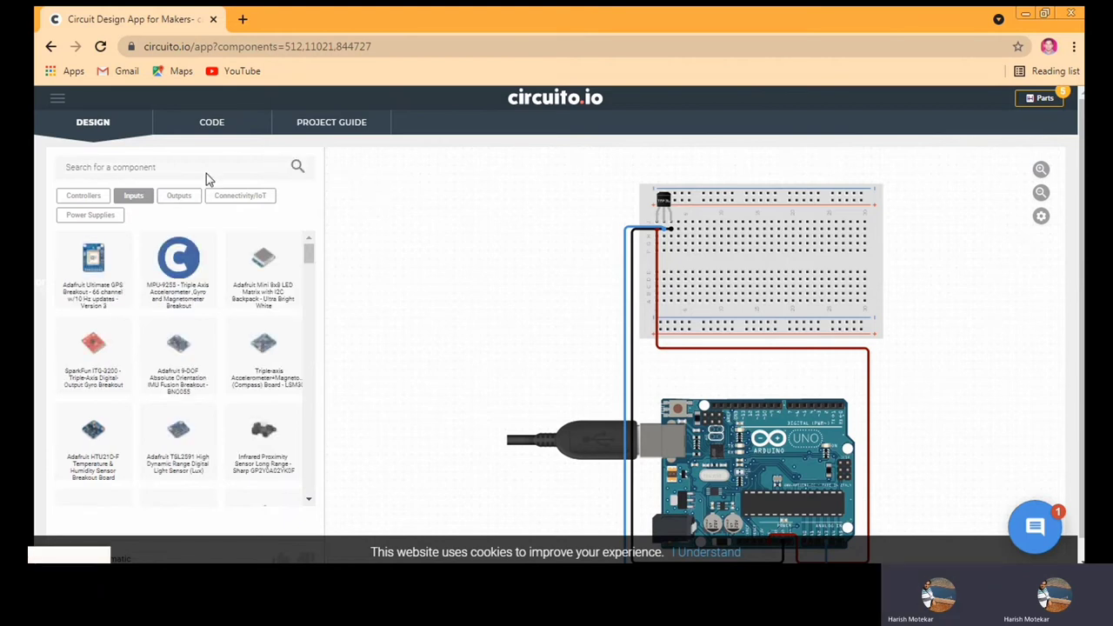
left_click(179, 195)
left_click(141, 193)
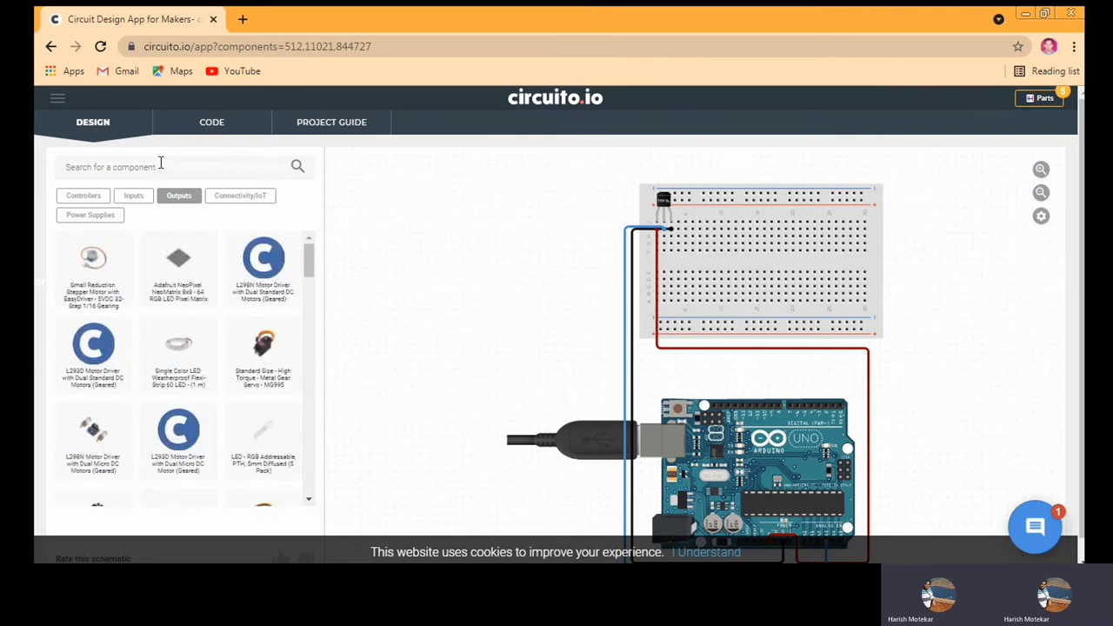
left_click(161, 166)
type("motor")
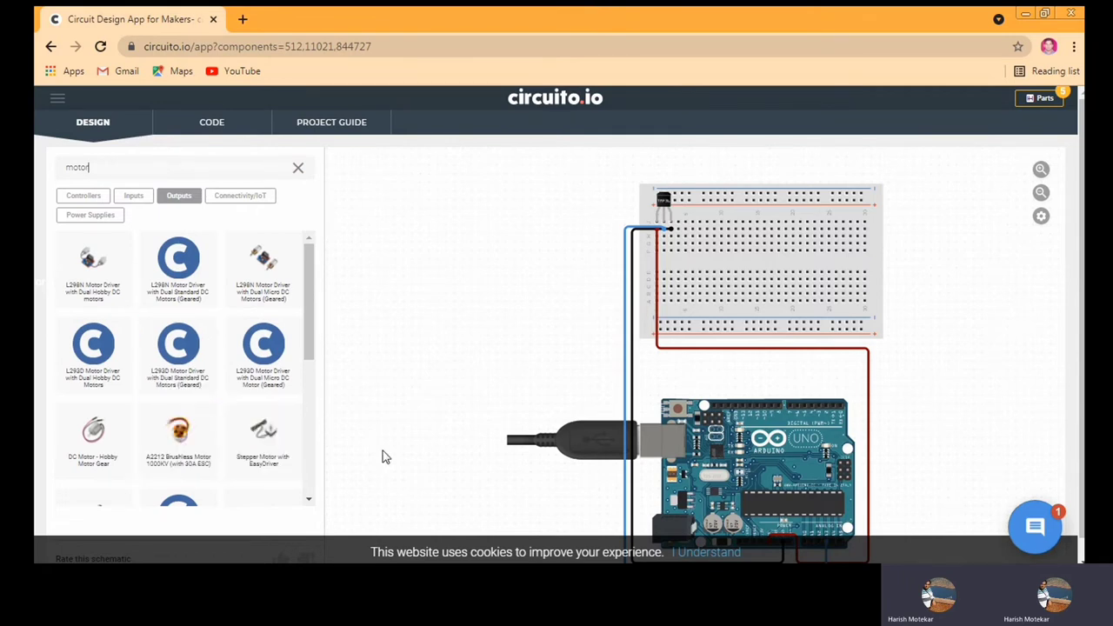
left_click(195, 439)
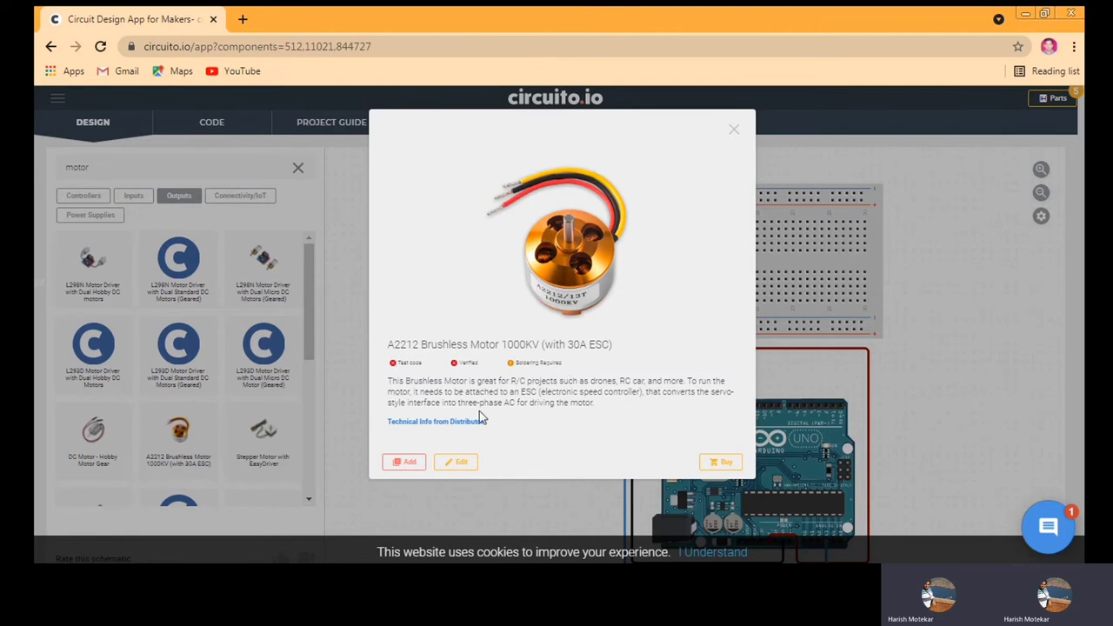
left_click(388, 462)
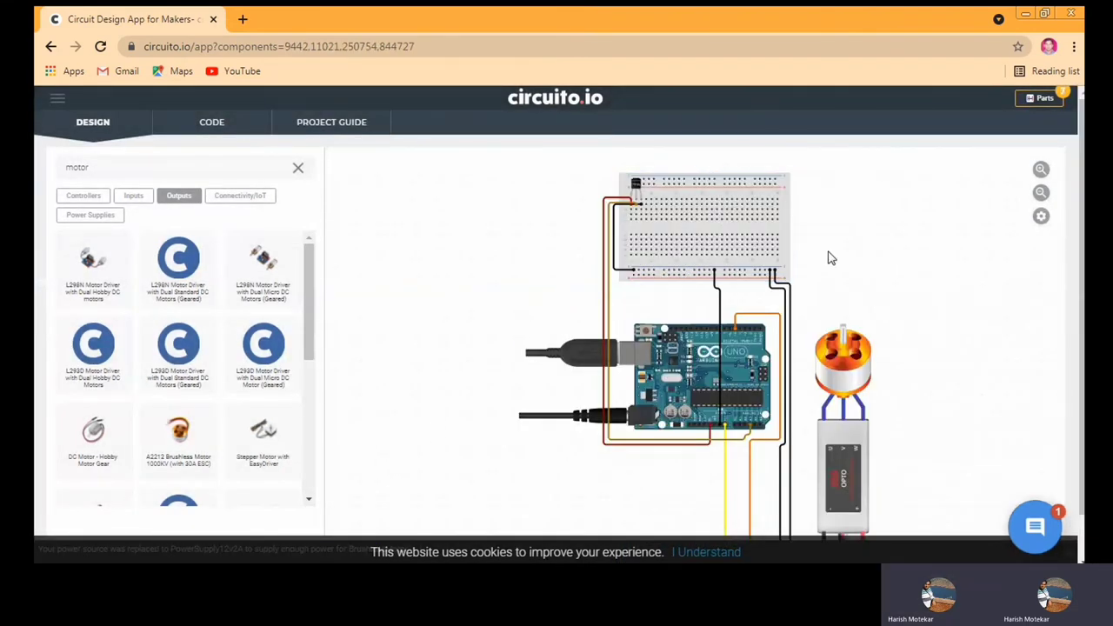
scroll(949, 339, "down", 1)
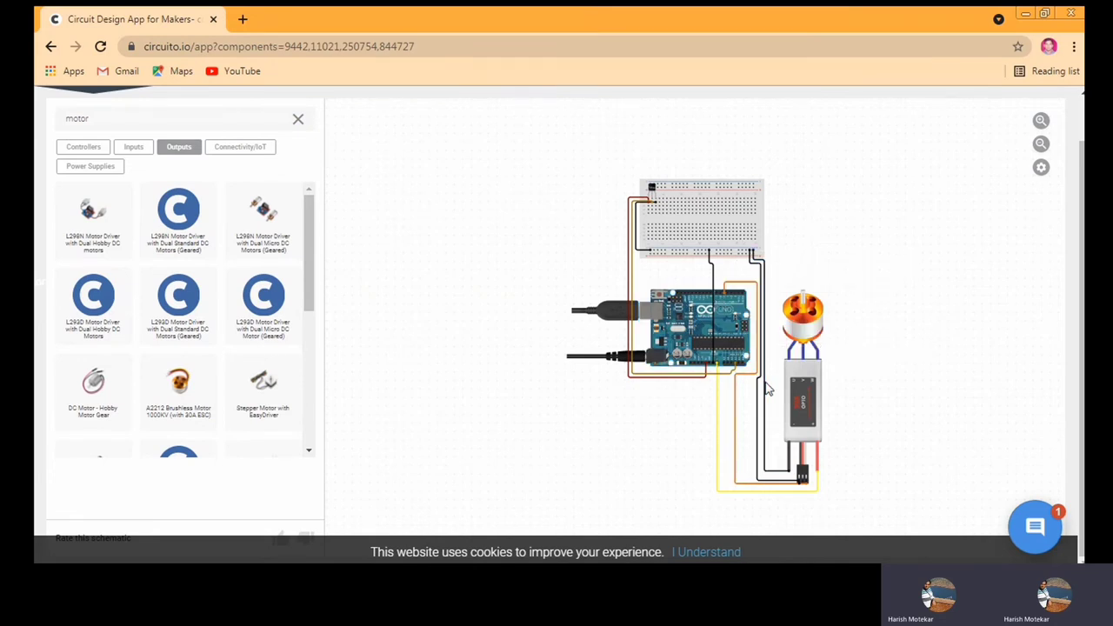
left_click(790, 329)
left_click(831, 314)
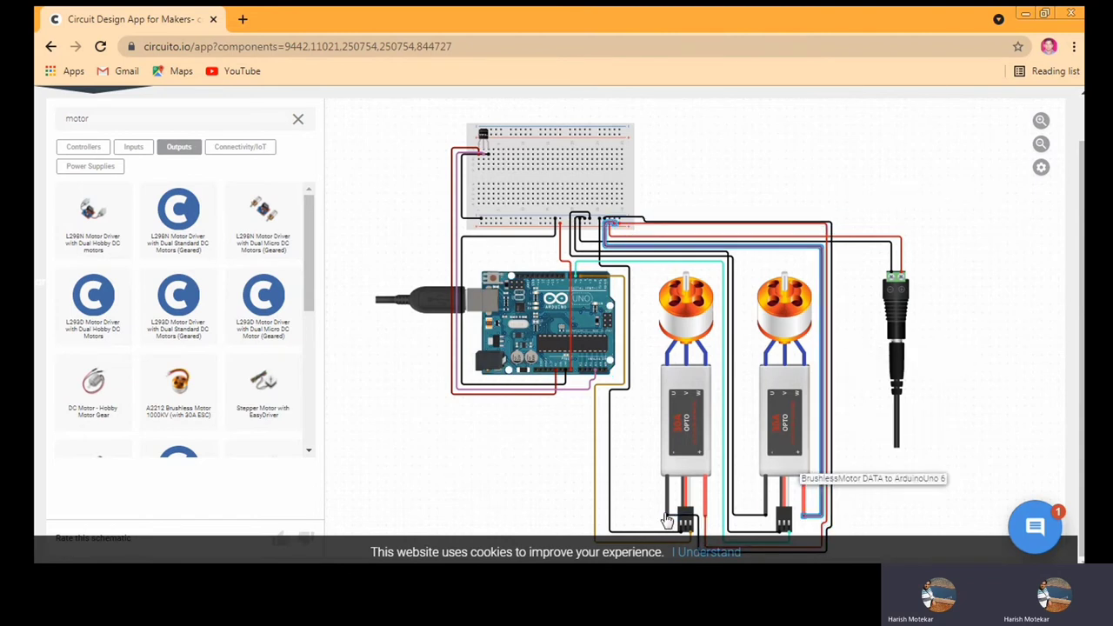
right_click(781, 320)
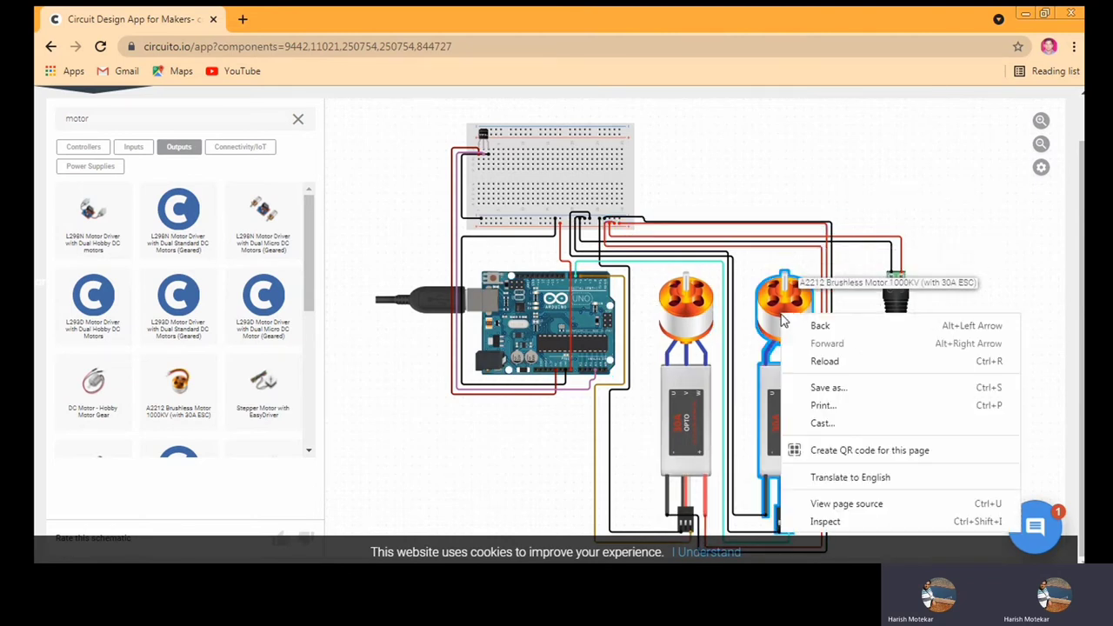
right_click(785, 318)
left_click(833, 318)
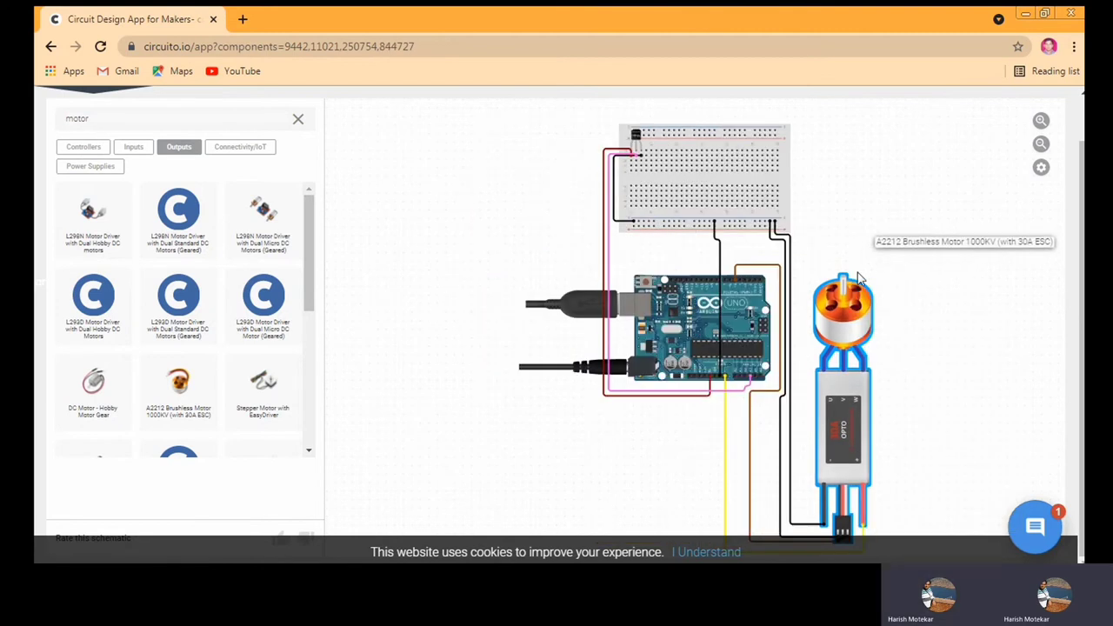
Scroll through the generated Firmware.ino sketch to review it.
scroll(424, 298, "up", 1)
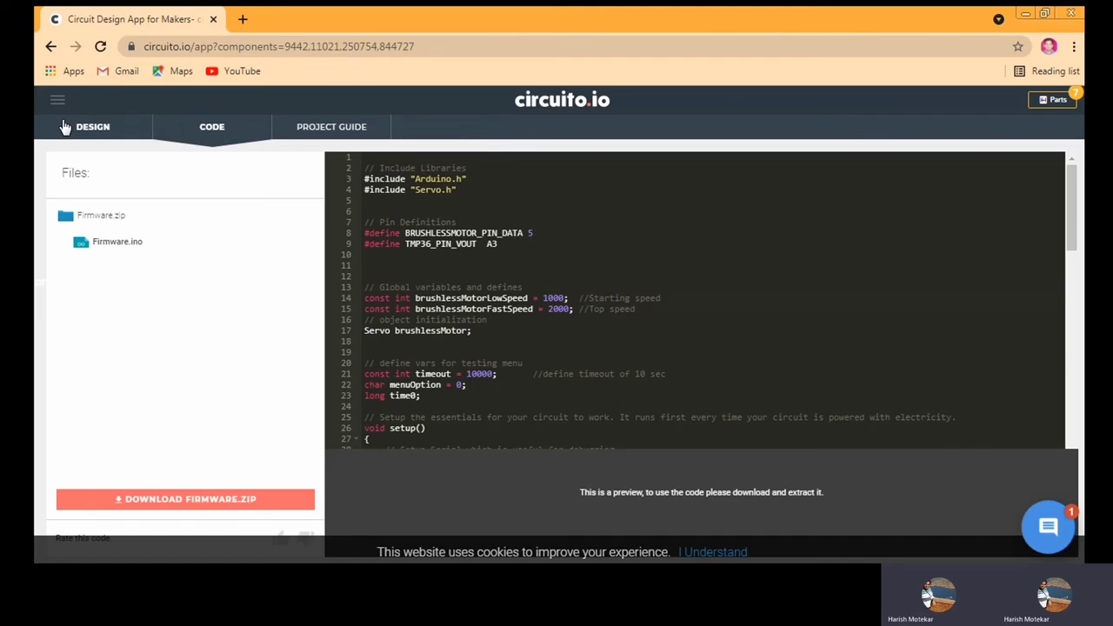
scroll(544, 287, "down", 10)
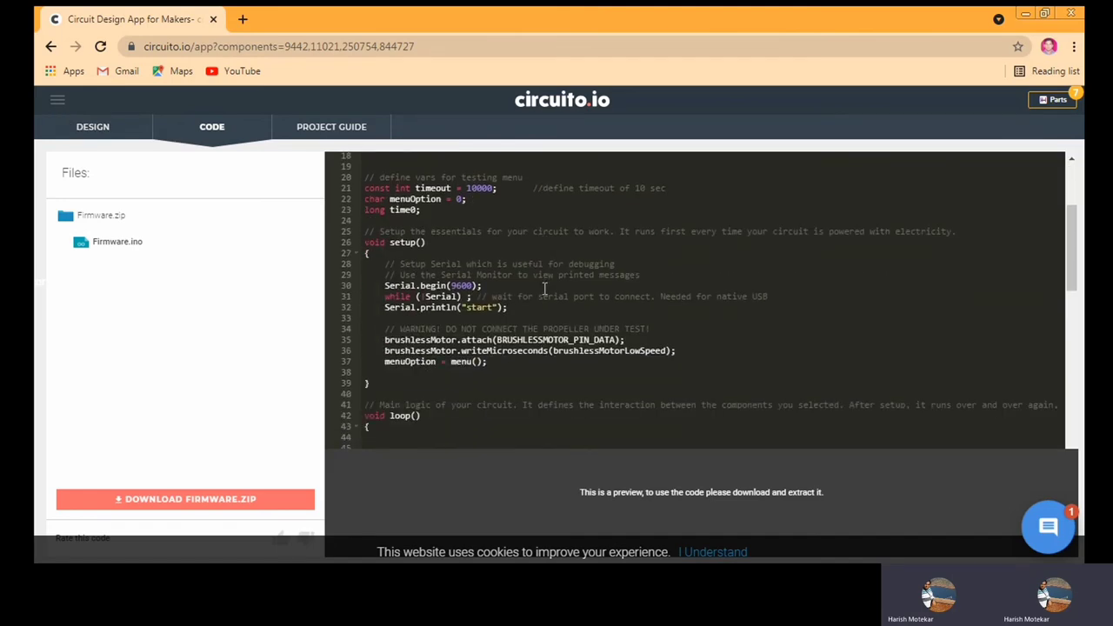
scroll(544, 288, "down", 13)
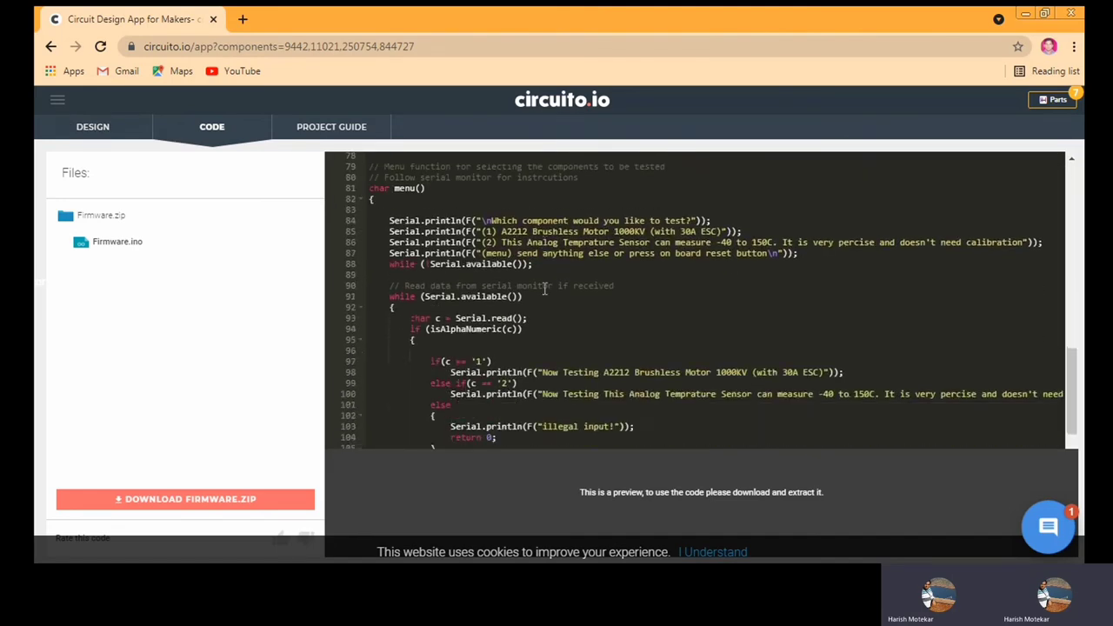
scroll(544, 288, "up", 11)
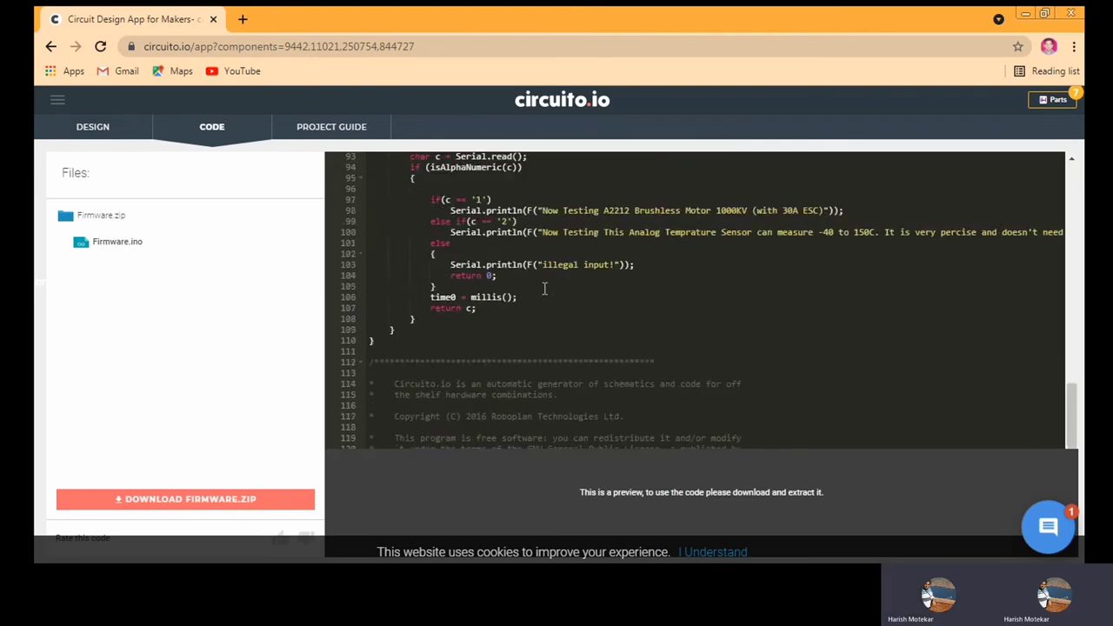
scroll(544, 288, "up", 12)
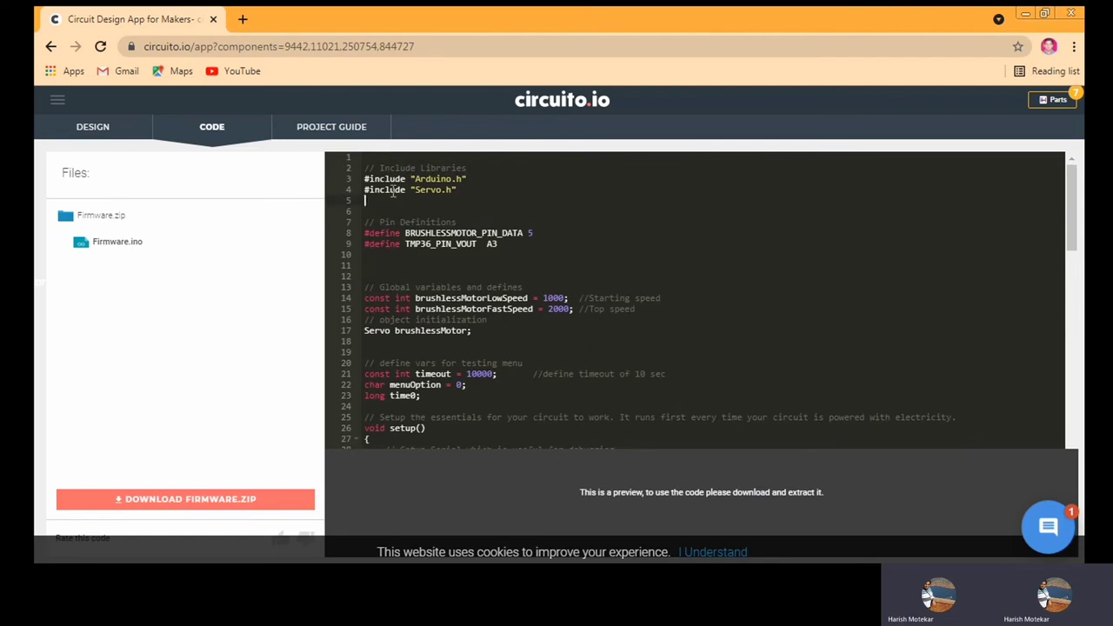
Select all of the Firmware.ino code with Ctrl+A and copy it.
key("ctrl+a")
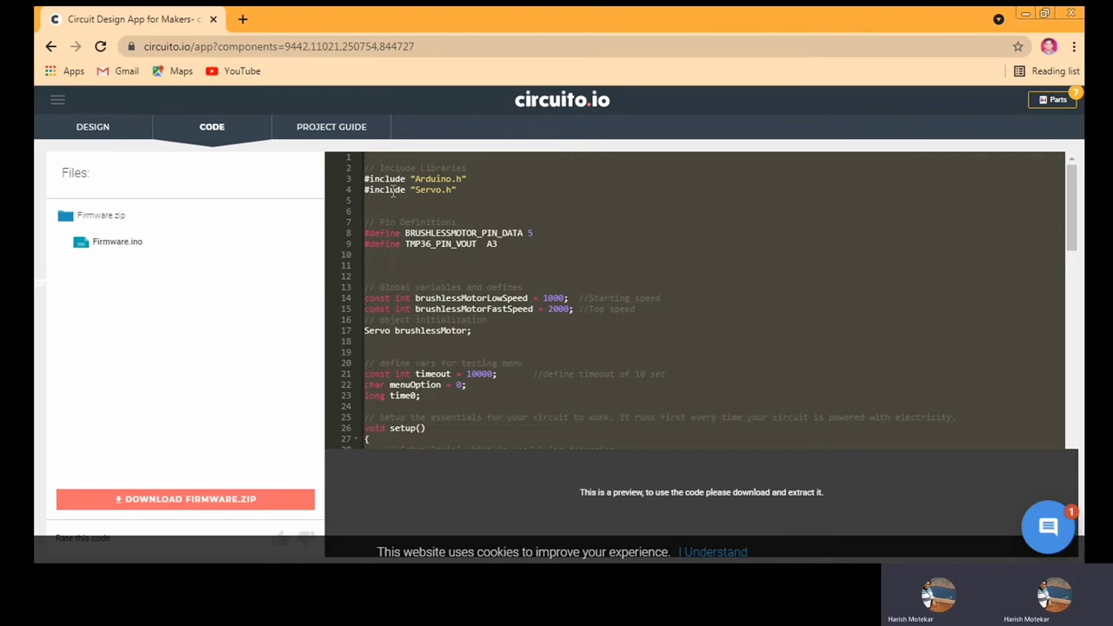
right_click(393, 191)
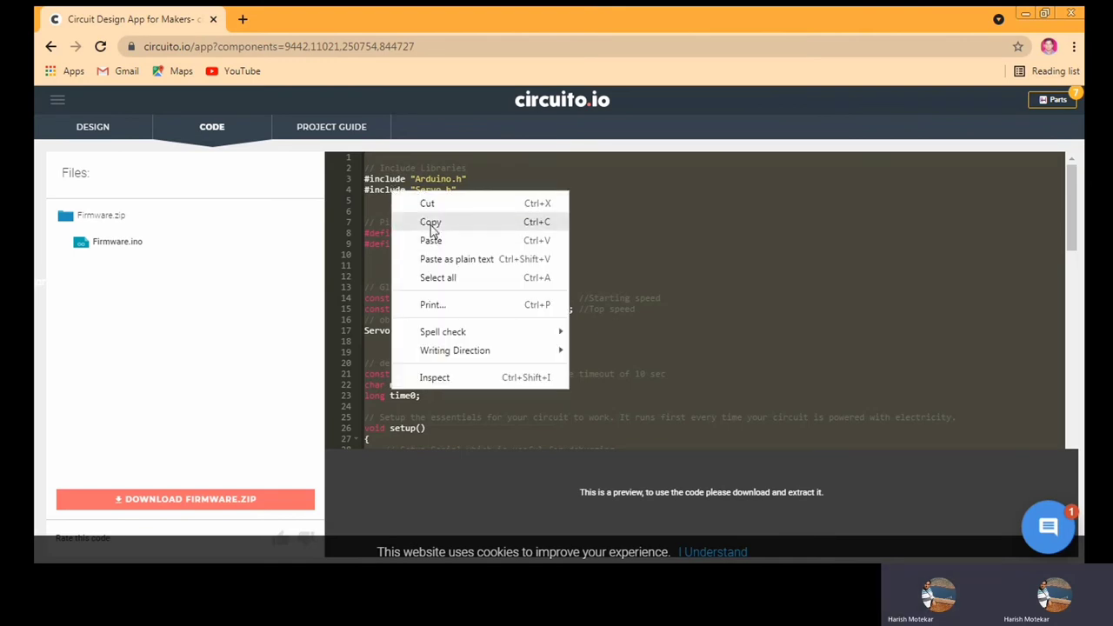
left_click(432, 222)
left_click(573, 231)
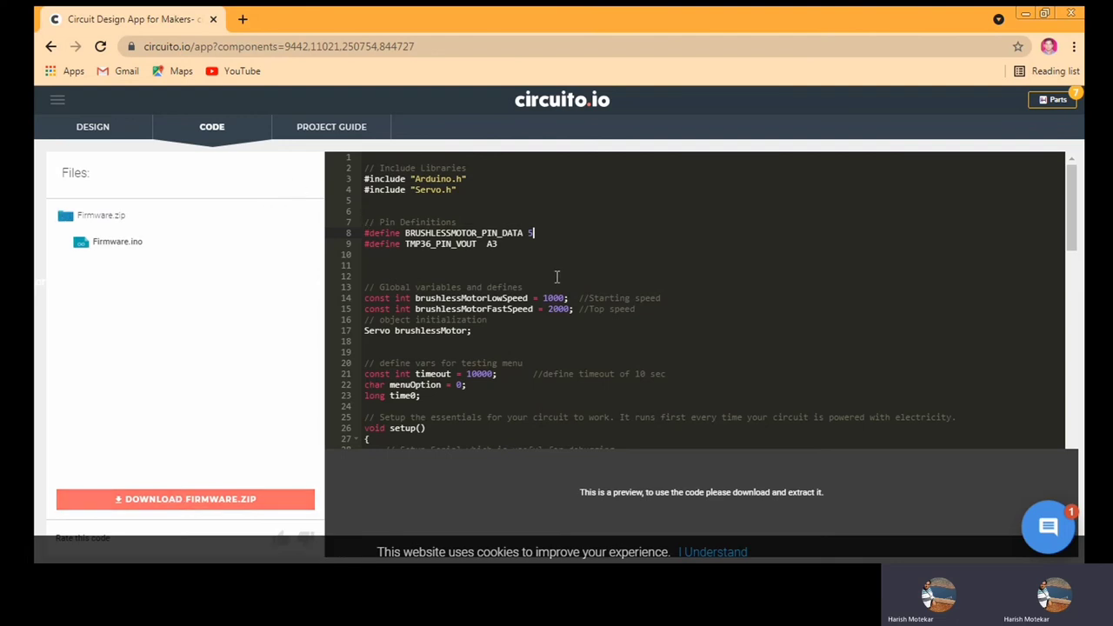
Launch the full project guide from the Project Guide section in a new browser tab.
left_click(333, 127)
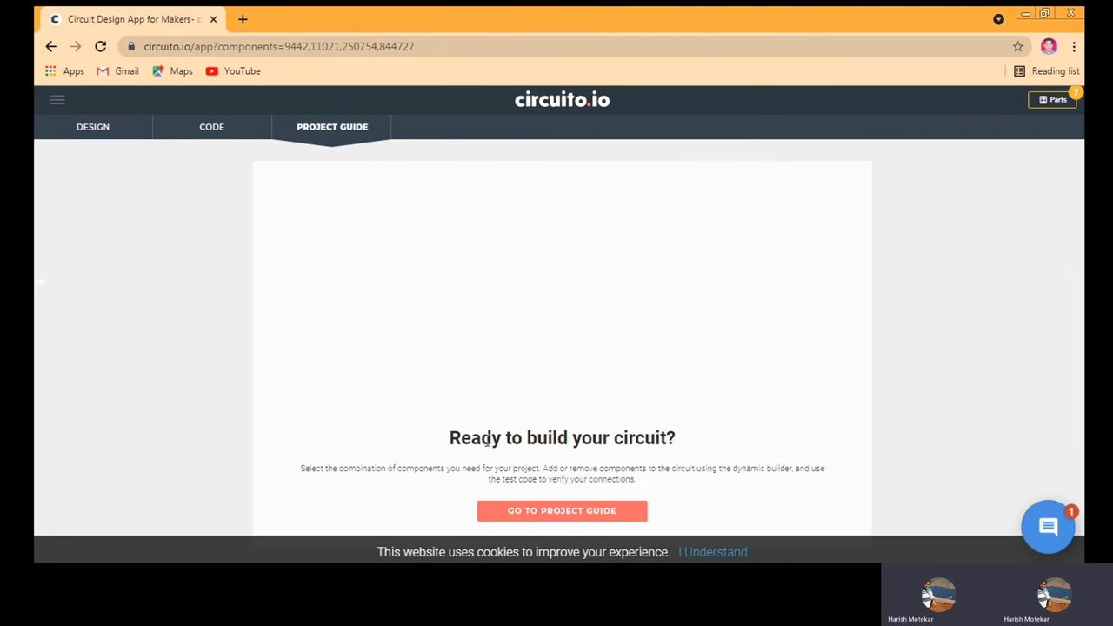
left_click(556, 510)
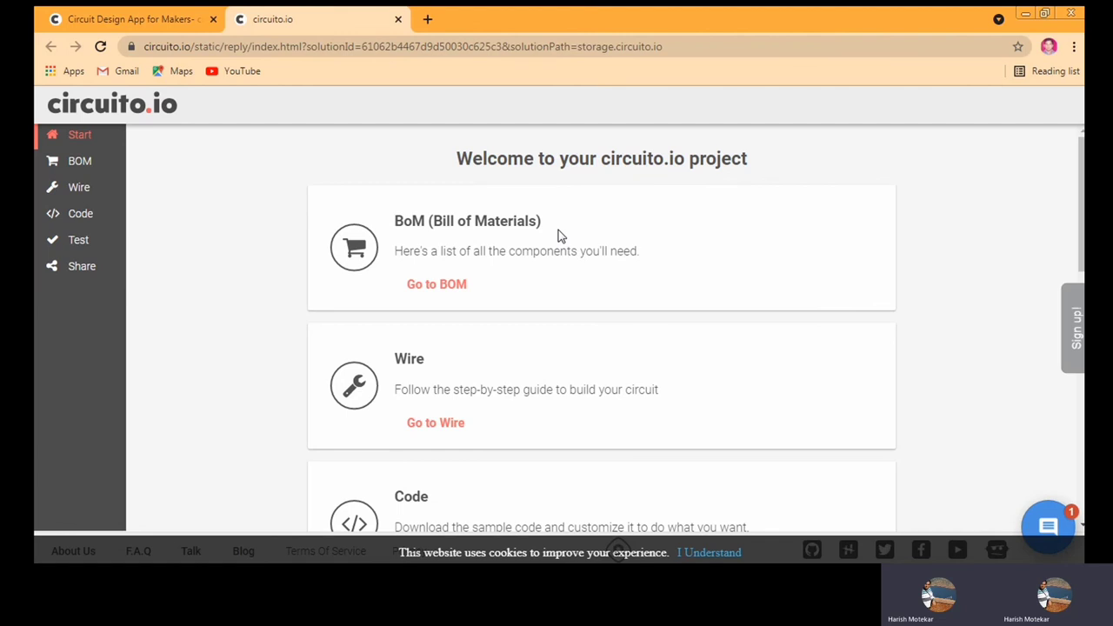
Check the bill of materials, then show the Wire walkthrough starting from Setup.
left_click(453, 281)
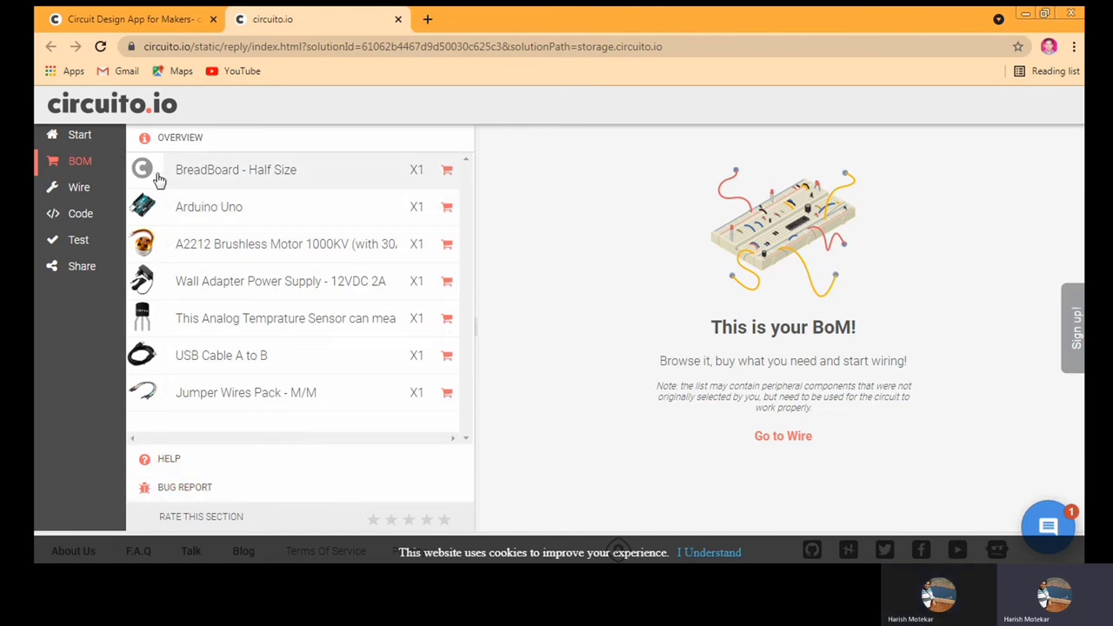
left_click(80, 189)
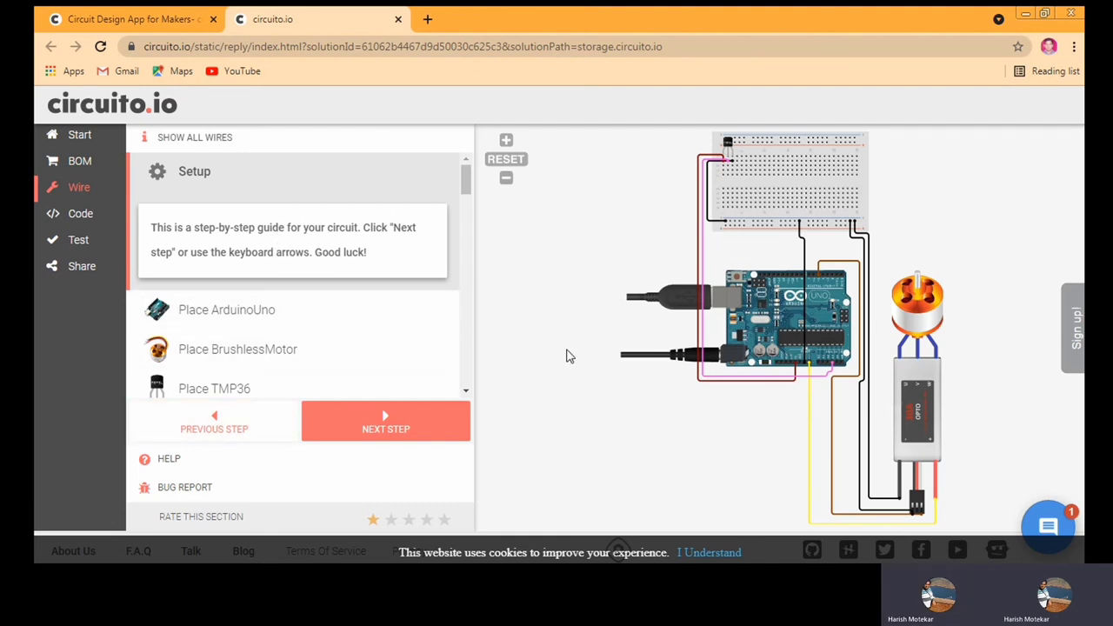
Step through the Code and Test sections to the Share page with the project's circuito URL.
left_click(78, 213)
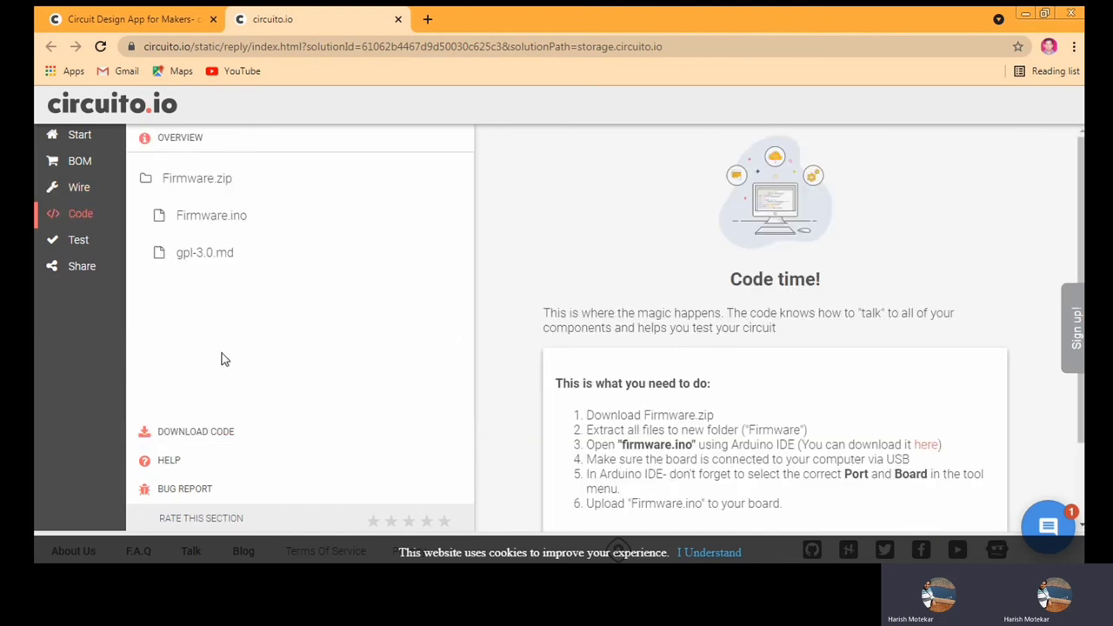
left_click(65, 241)
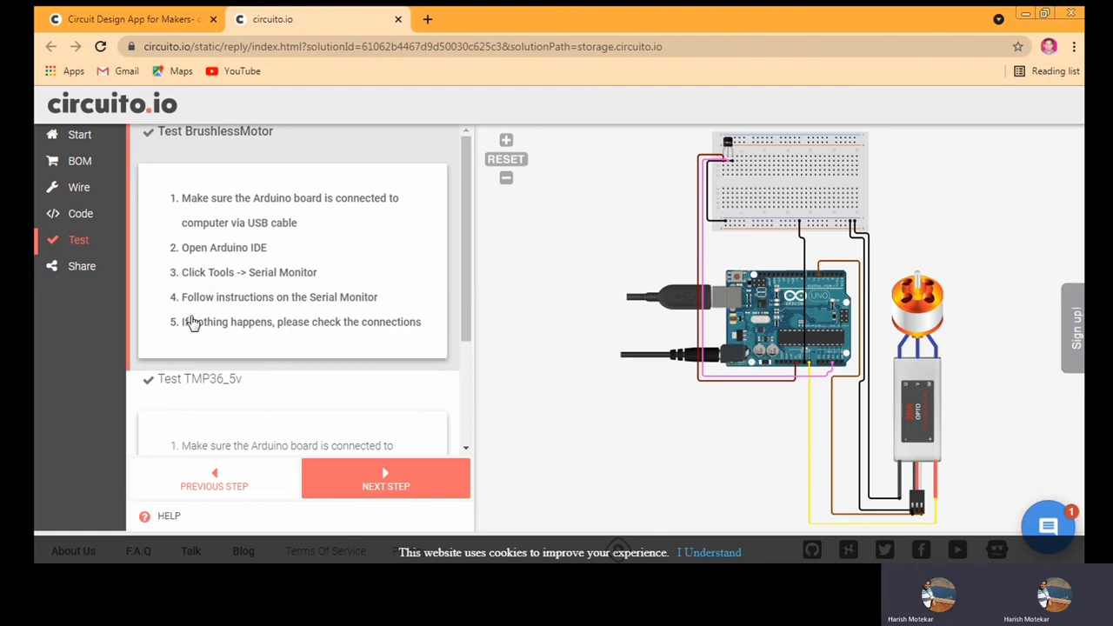
left_click(87, 276)
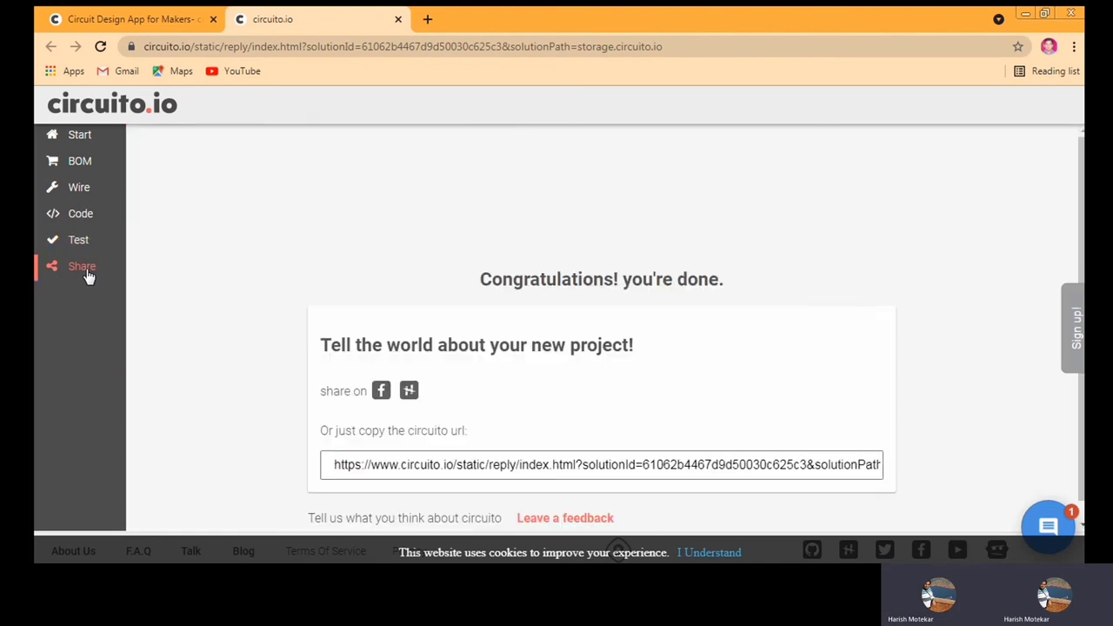